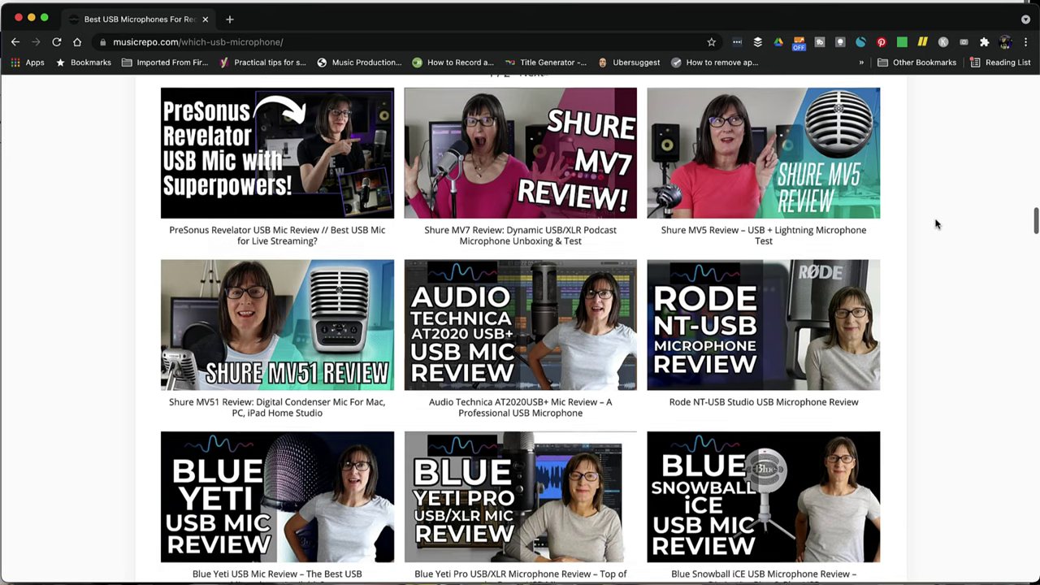
Step: Scroll the musicrepo USB microphone page down to the uncompressed recordings player and its mic playlist
scroll(936, 224, down, 1)
scroll(936, 224, down, 5)
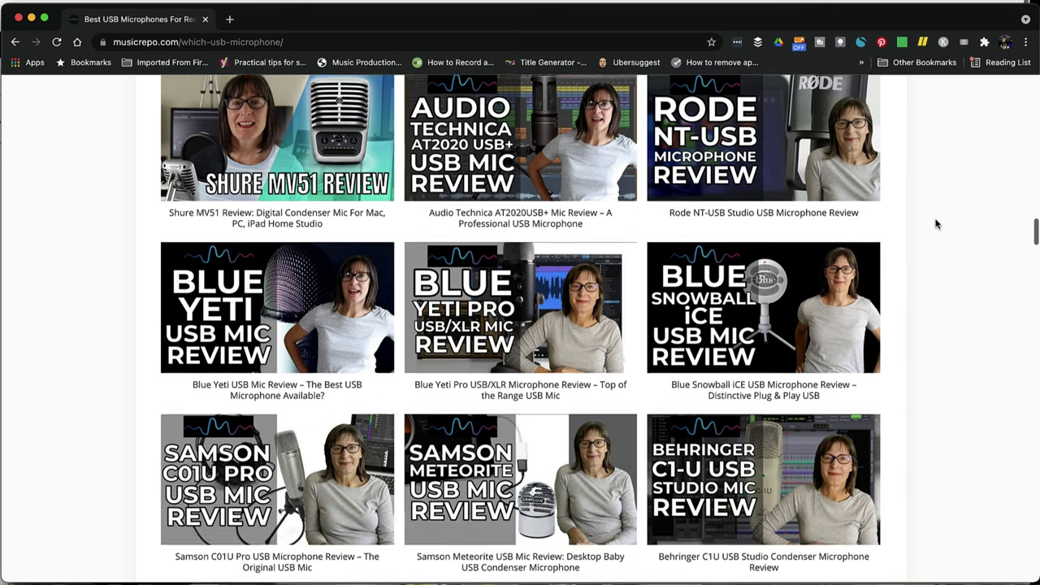
scroll(936, 224, down, 6)
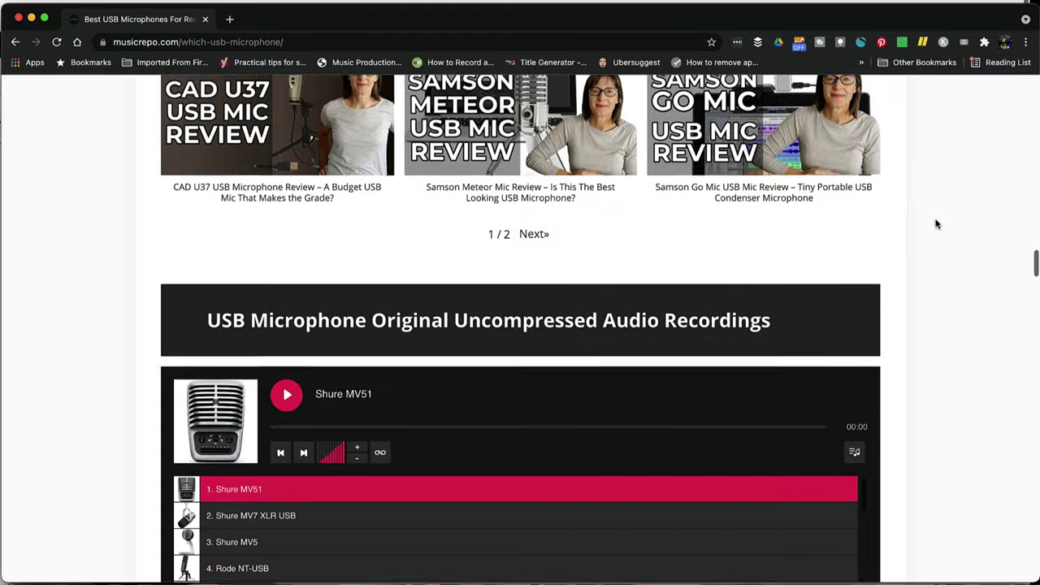
scroll(863, 415, down, 5)
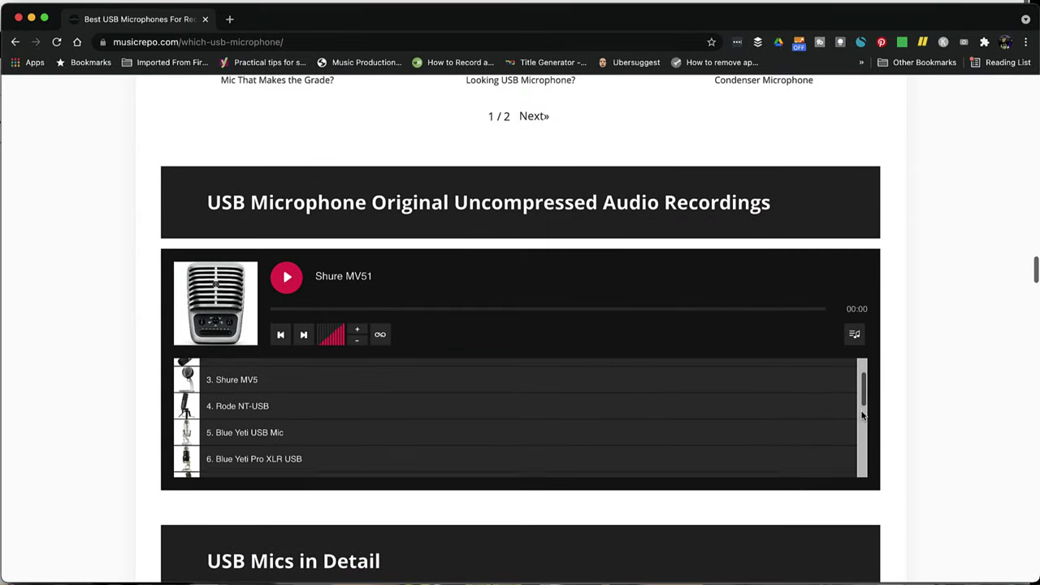
scroll(864, 415, down, 5)
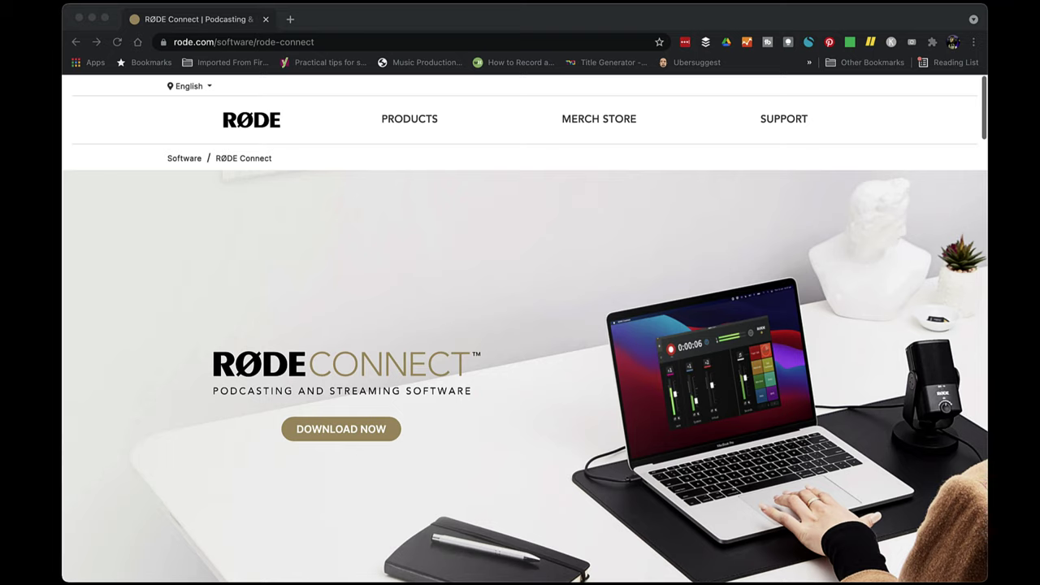
scroll(453, 251, down, 3)
scroll(453, 251, down, 1)
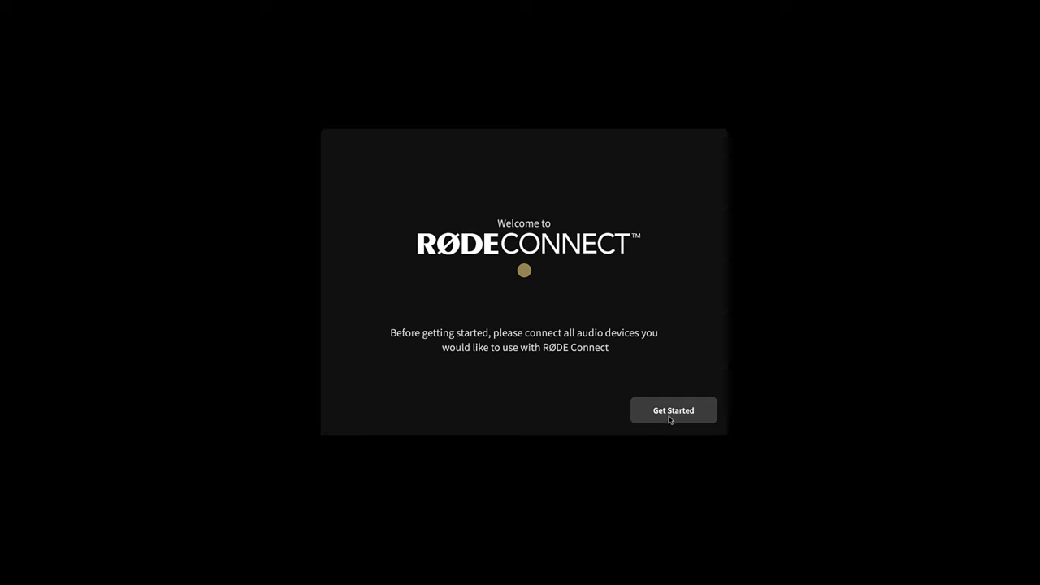
click(670, 420)
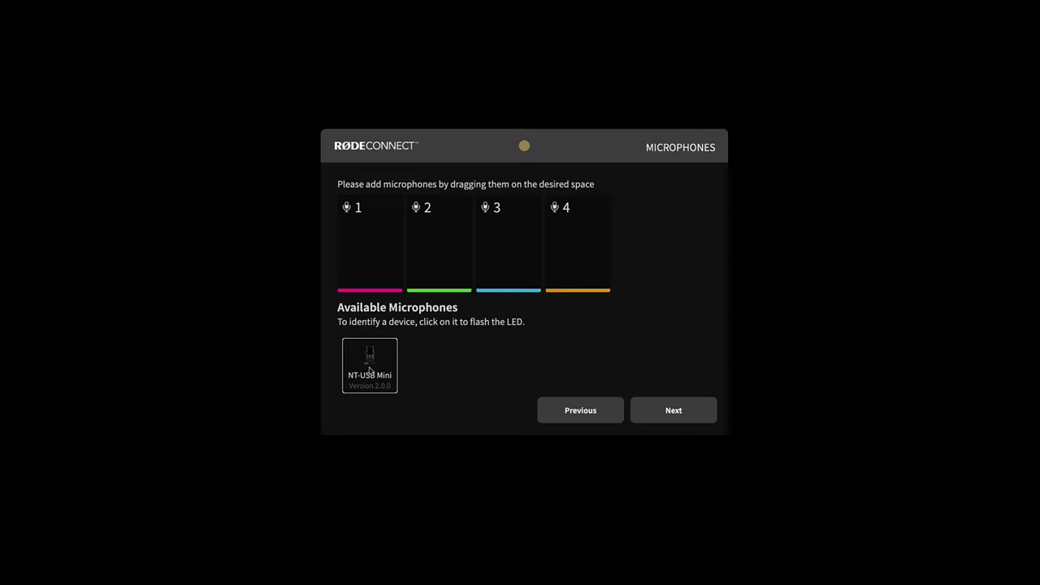
Step: Assign NT-USB Mini to microphone slot 1, with System and Virtual as virtual channels 1 and 2
drag(370, 370, 370, 252)
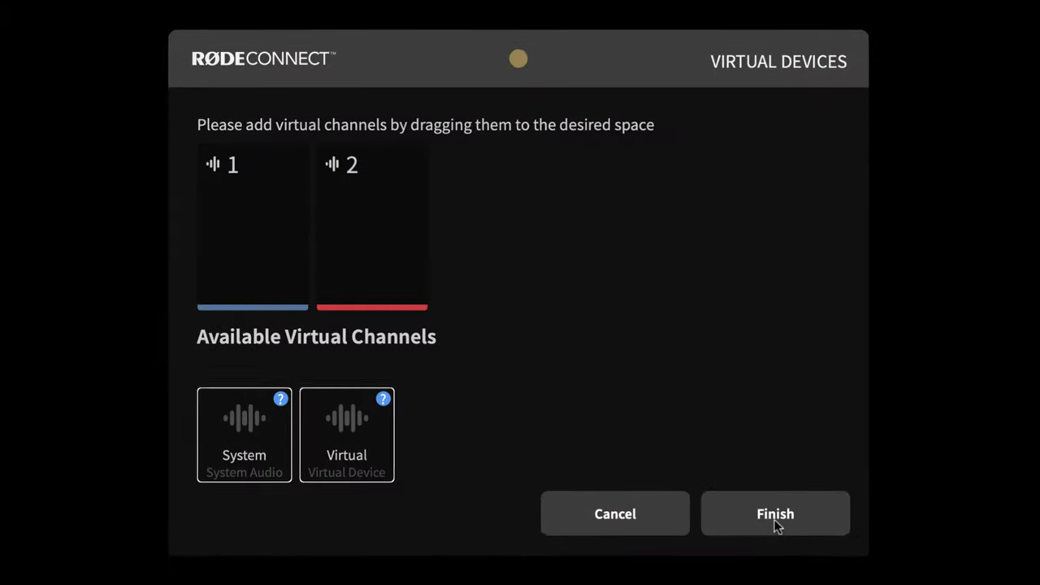
drag(237, 416, 248, 236)
drag(347, 430, 370, 250)
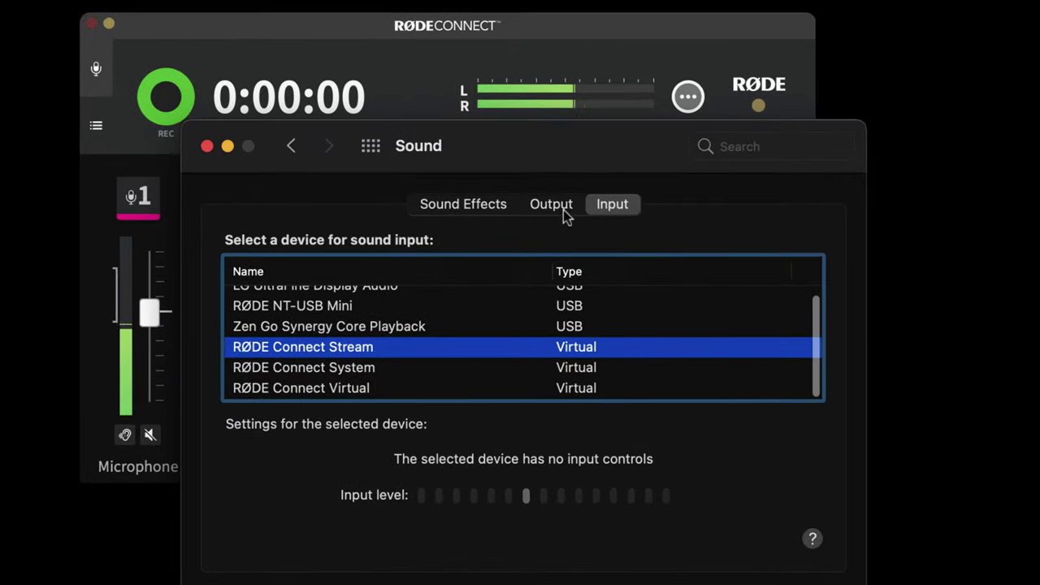
Step: Choose RØDE Connect System as the macOS sound output device
click(574, 256)
scroll(431, 333, down, 1)
scroll(402, 355, up, 1)
scroll(400, 355, down, 1)
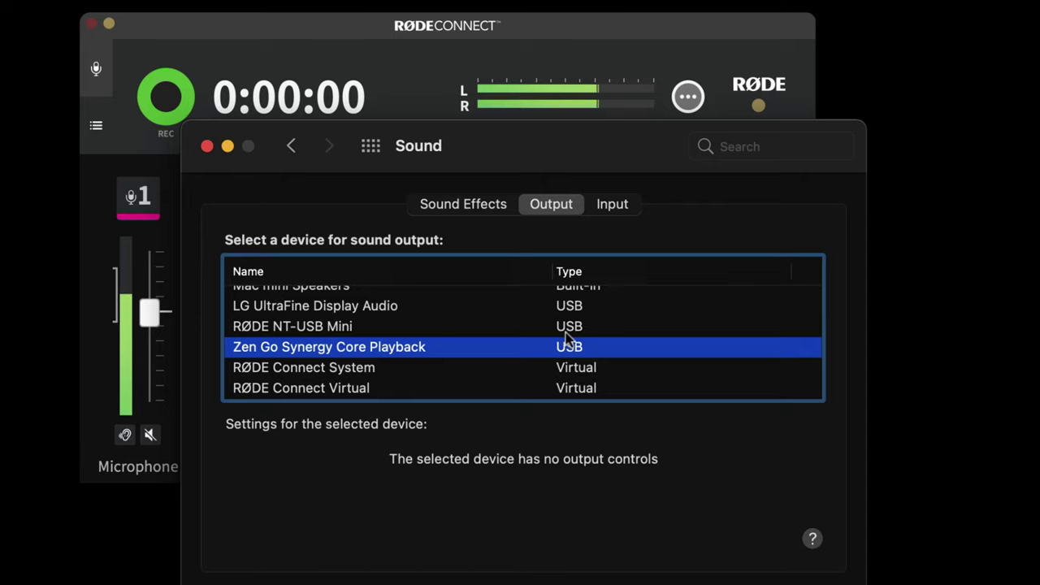
key(Down)
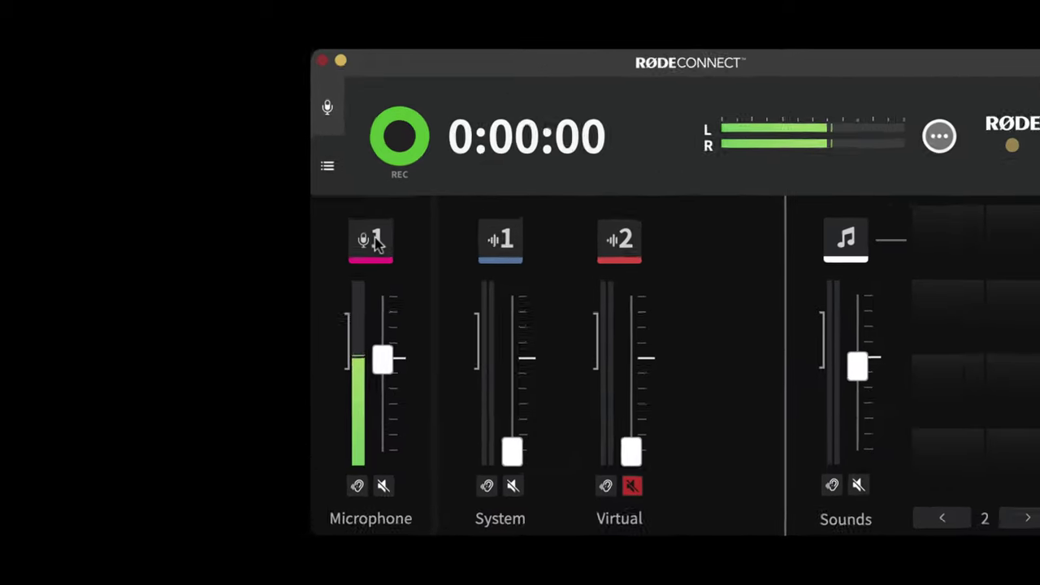
Step: Adjust the microphone channel's input level to 22 in its processing settings
click(374, 241)
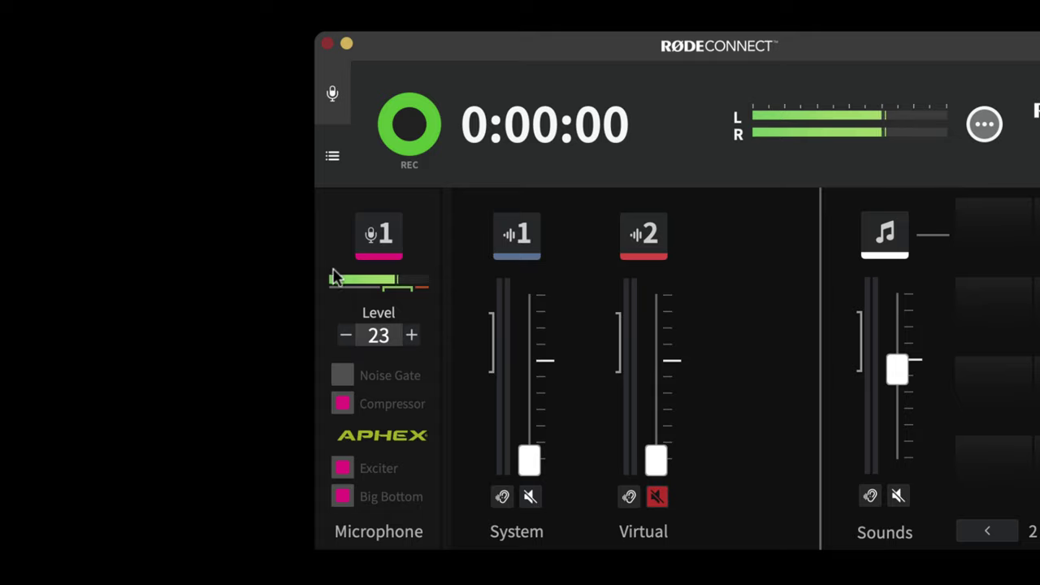
click(344, 336)
click(345, 336)
click(344, 336)
click(345, 336)
click(345, 336)
click(344, 336)
click(345, 336)
click(344, 335)
click(344, 335)
click(412, 336)
click(412, 337)
click(413, 336)
click(413, 337)
click(412, 337)
click(412, 336)
click(412, 337)
click(412, 337)
click(412, 337)
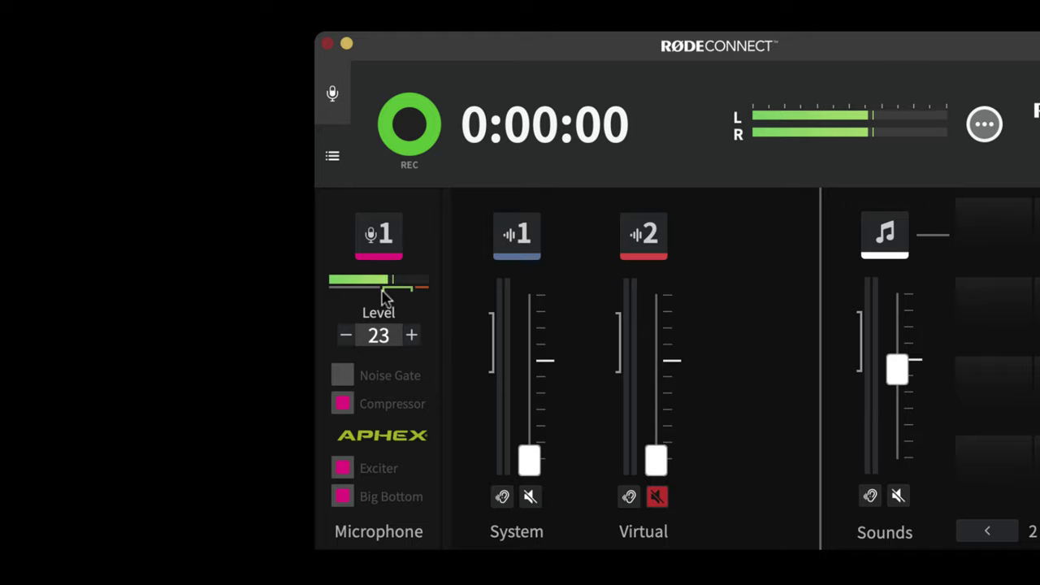
click(344, 335)
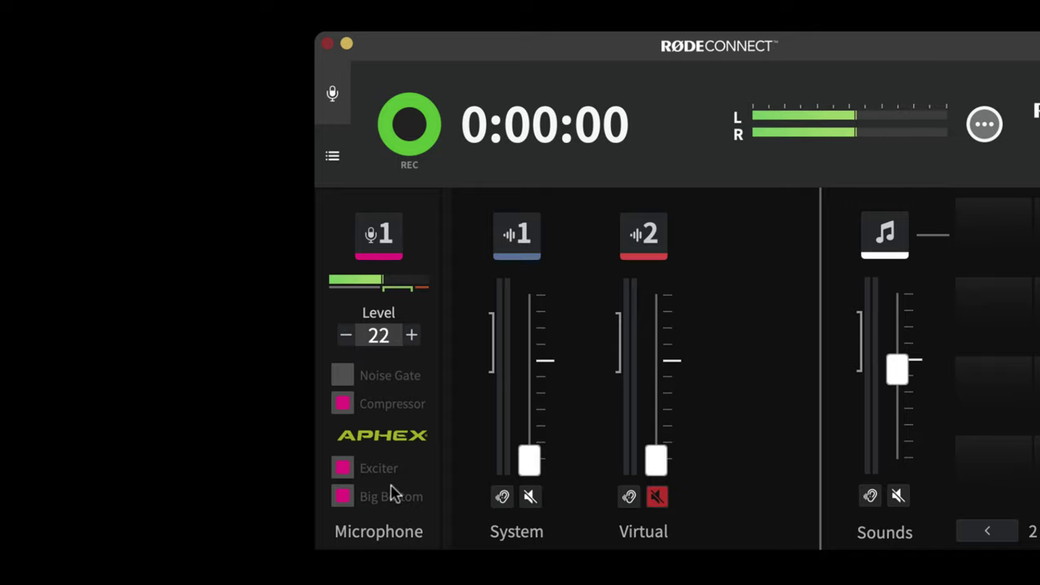
Step: Toggle Exciter and Big Bottom off and back on, then return to the microphone fader view
click(344, 469)
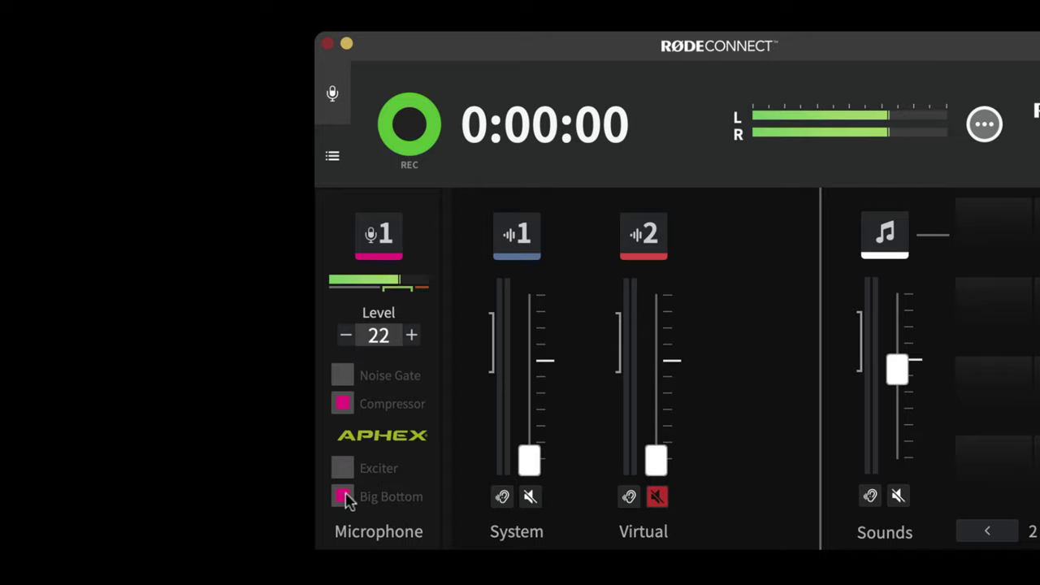
click(343, 496)
click(343, 495)
click(344, 470)
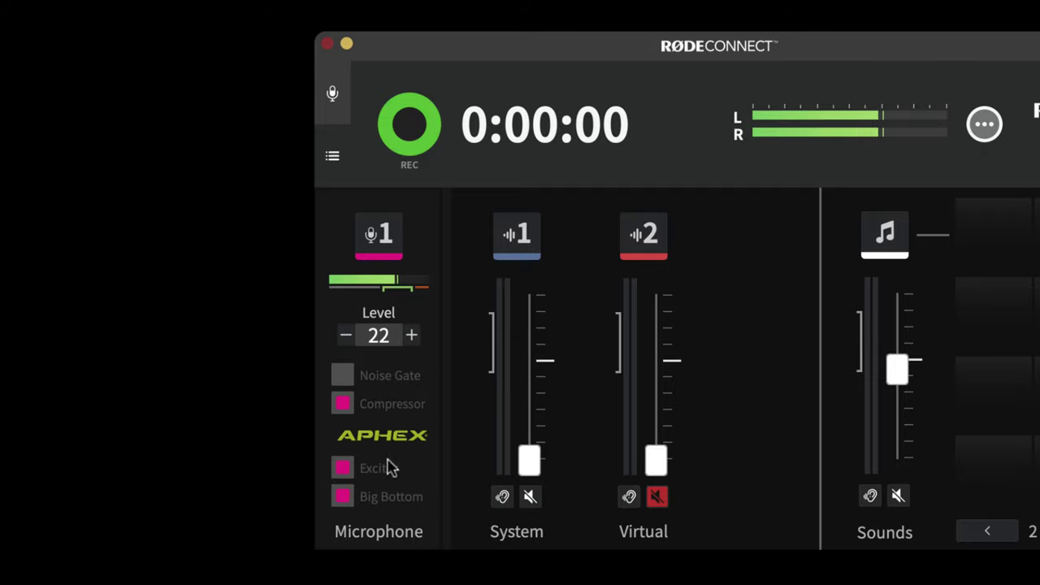
click(395, 241)
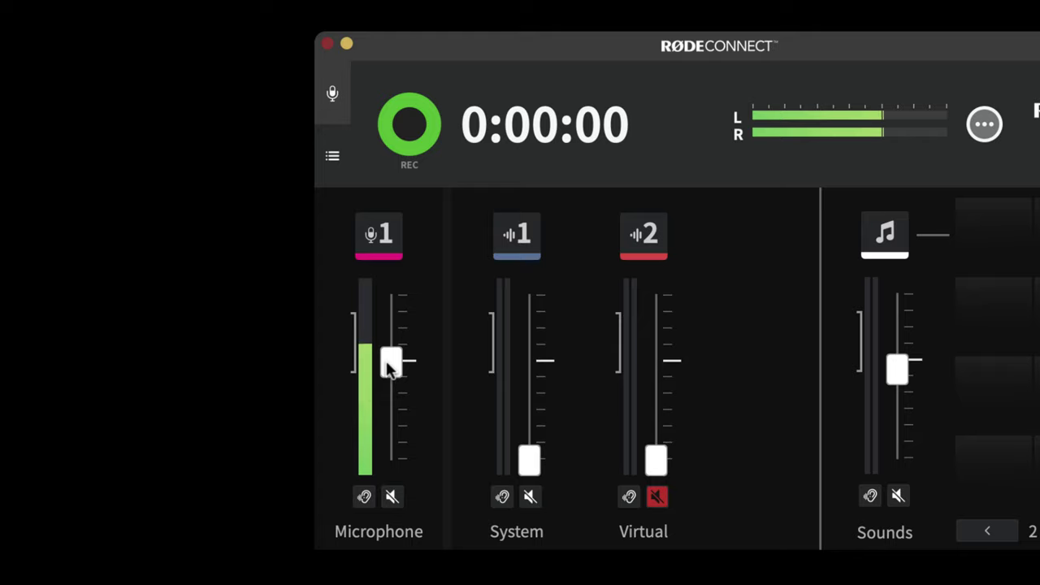
Step: Drop the Microphone fader a touch and switch off the Virtual channel's mute
mouse_move(389, 368)
mouse_down()
mouse_move(395, 407)
mouse_move(399, 370)
mouse_move(407, 376)
mouse_up()
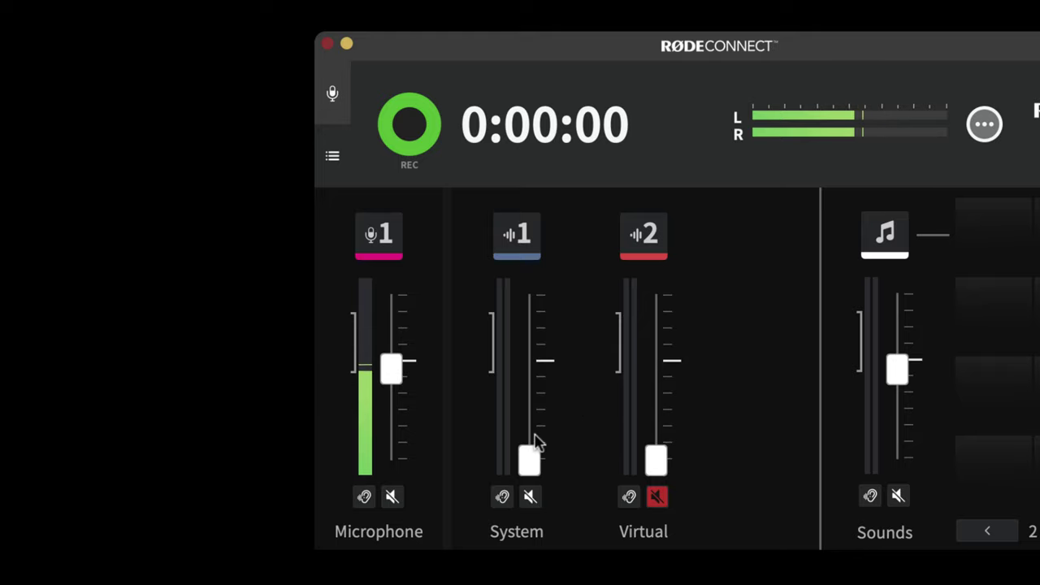
click(657, 503)
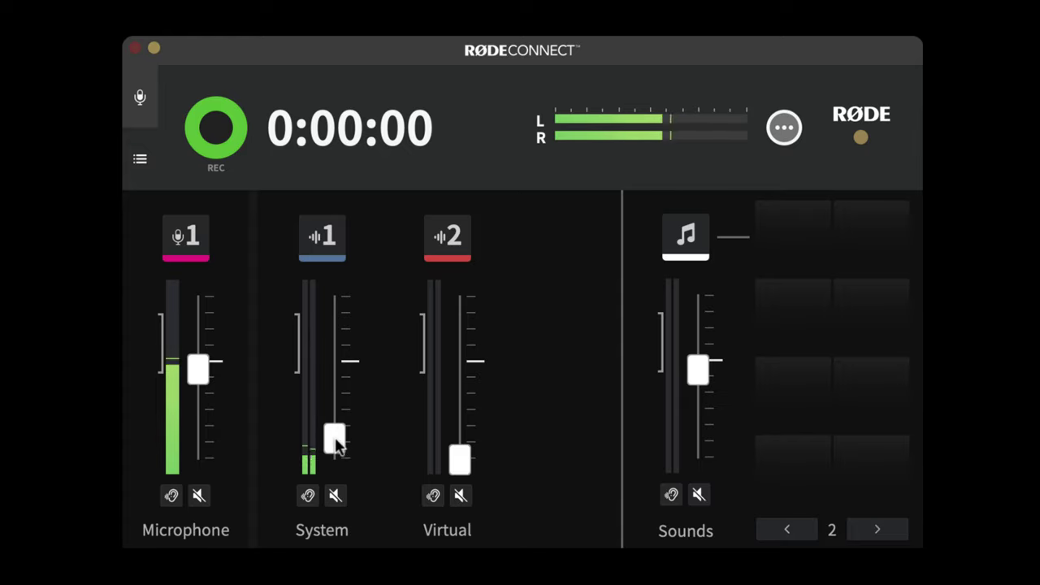
Step: Work the System and Microphone faders, ending with System at the bottom and Microphone raised
mouse_move(336, 445)
mouse_down()
mouse_move(337, 391)
mouse_move(326, 391)
mouse_move(329, 443)
mouse_up()
click(336, 497)
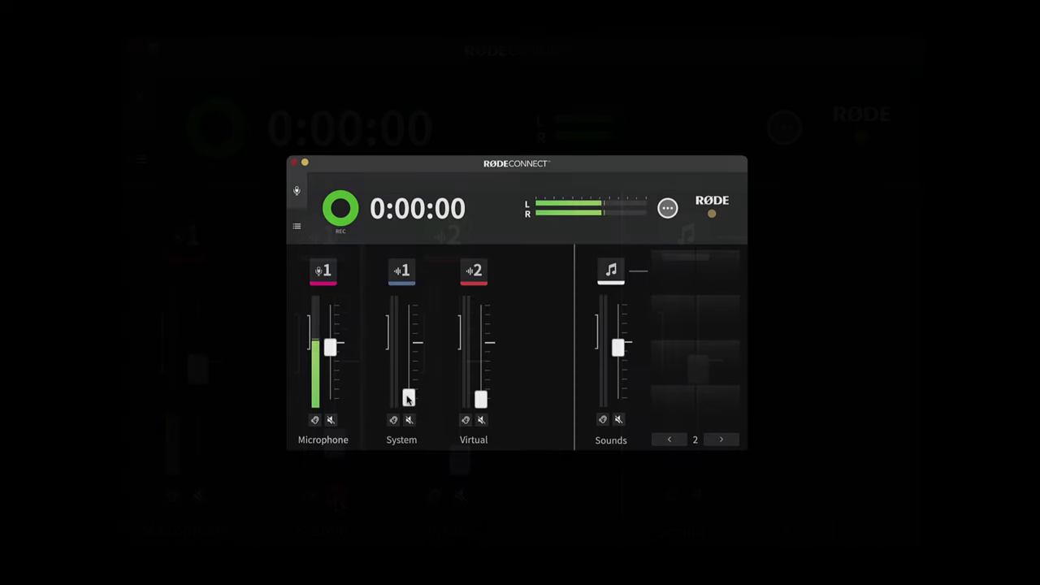
drag(409, 398, 409, 387)
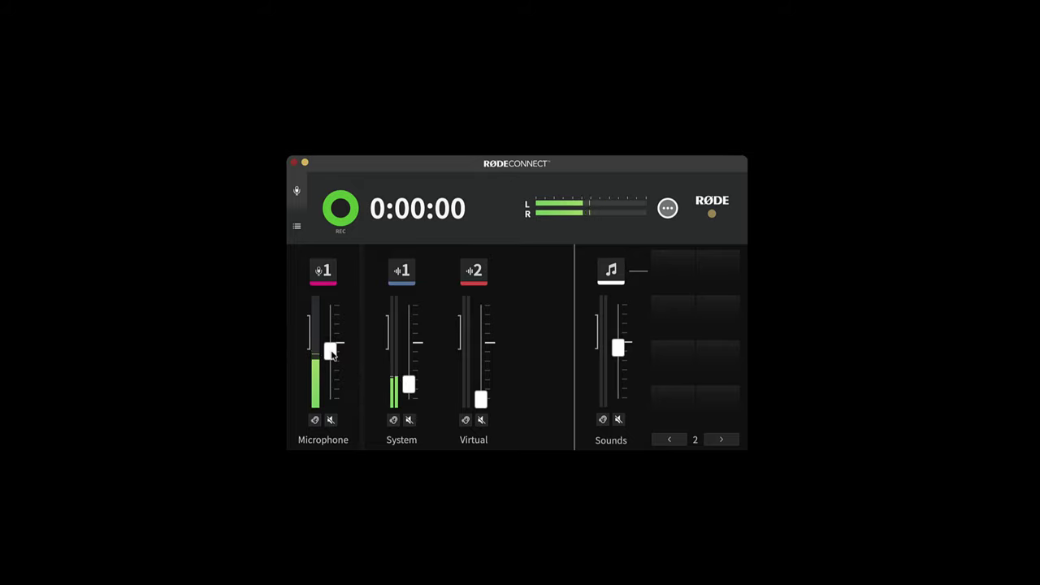
drag(409, 385, 397, 403)
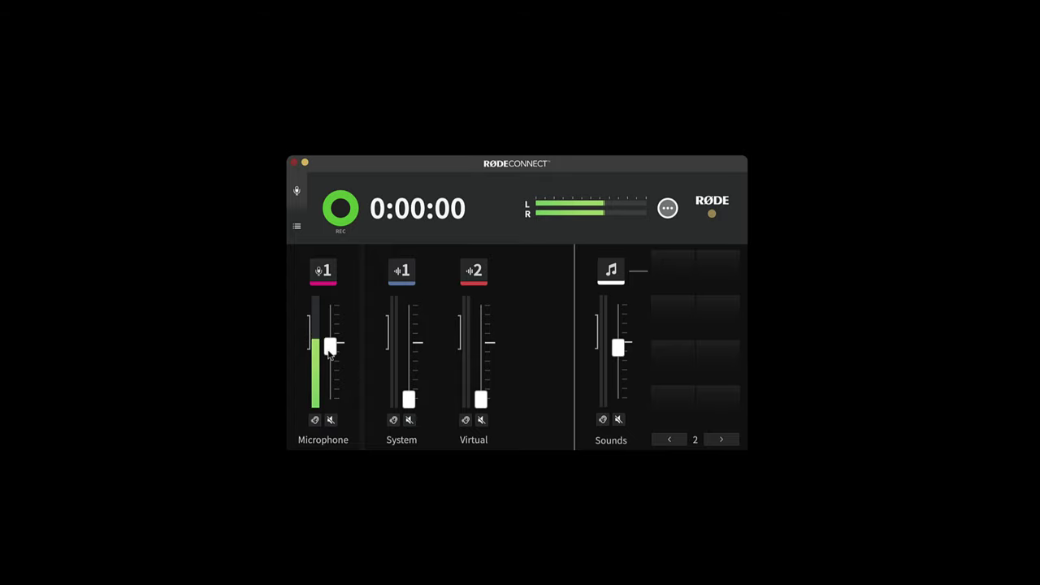
drag(330, 350, 330, 399)
drag(409, 400, 411, 348)
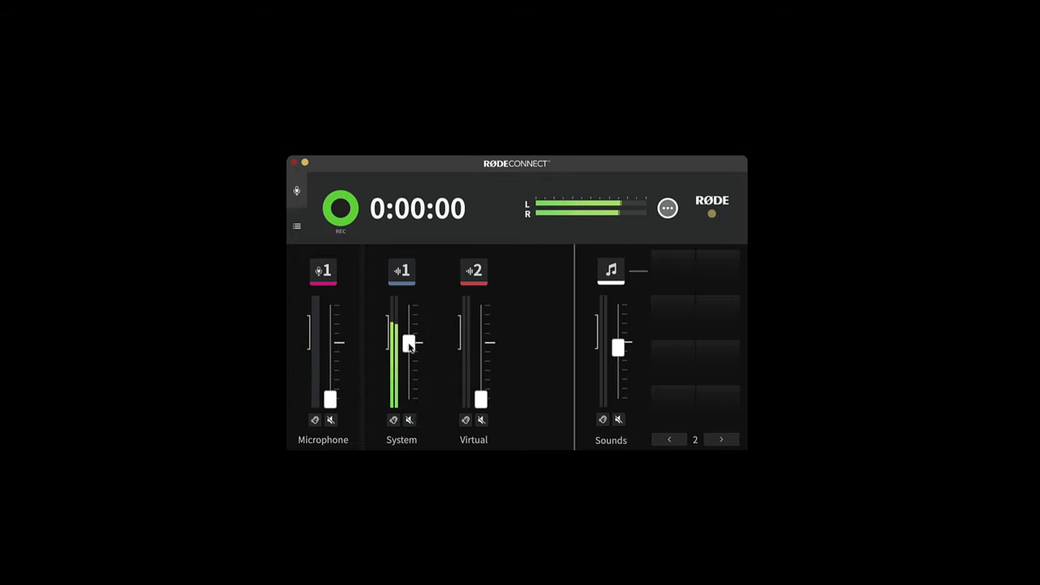
drag(408, 345, 409, 399)
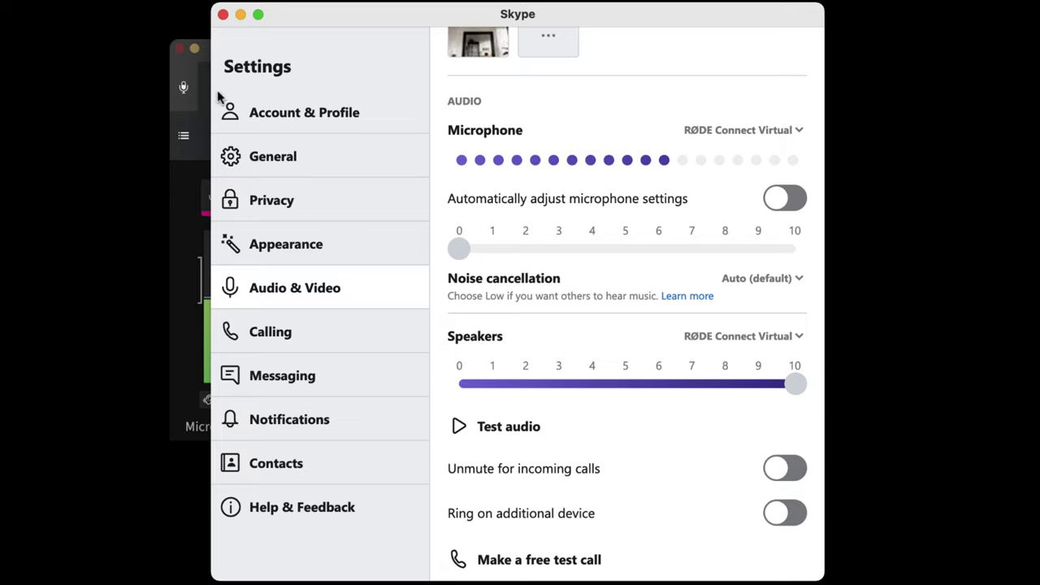
Step: Run Skype's Test audio through the RØDE Connect Virtual speakers
click(240, 16)
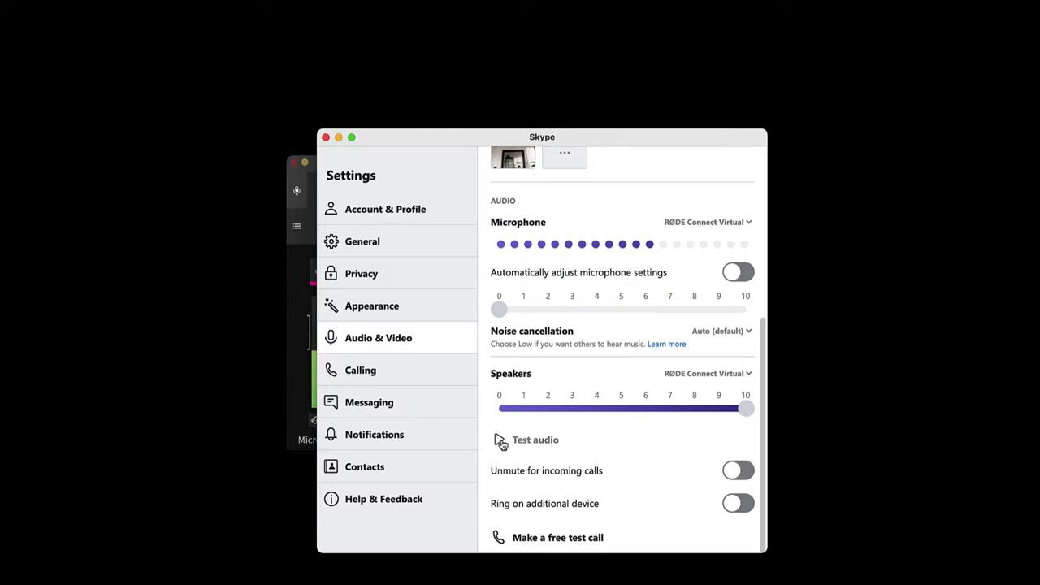
click(500, 441)
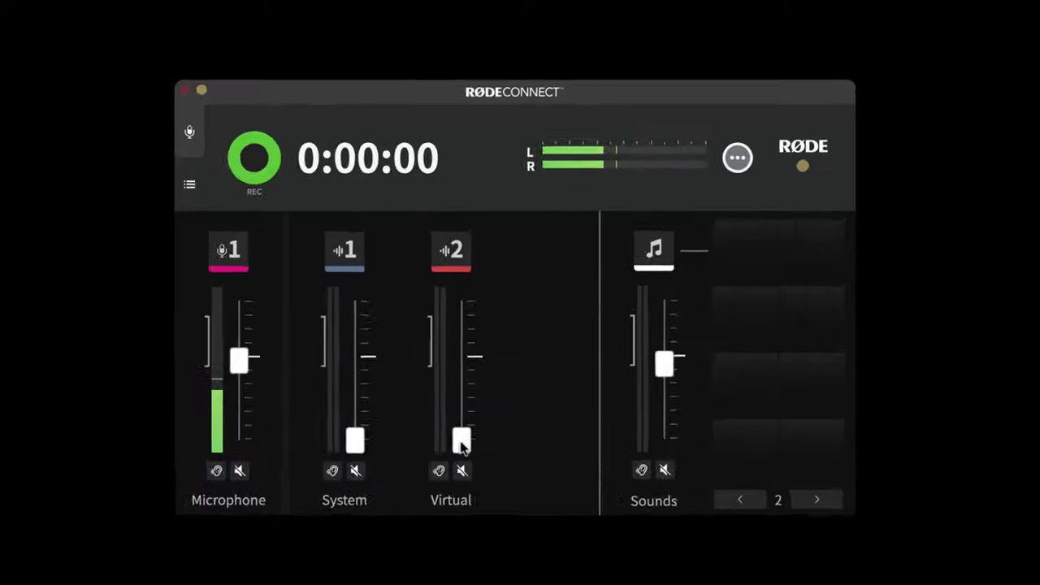
Step: Raise then mute the Virtual channel, and show sound pad bank 1
drag(481, 401, 481, 391)
mouse_move(448, 446)
mouse_down()
mouse_move(447, 415)
mouse_move(447, 465)
mouse_up()
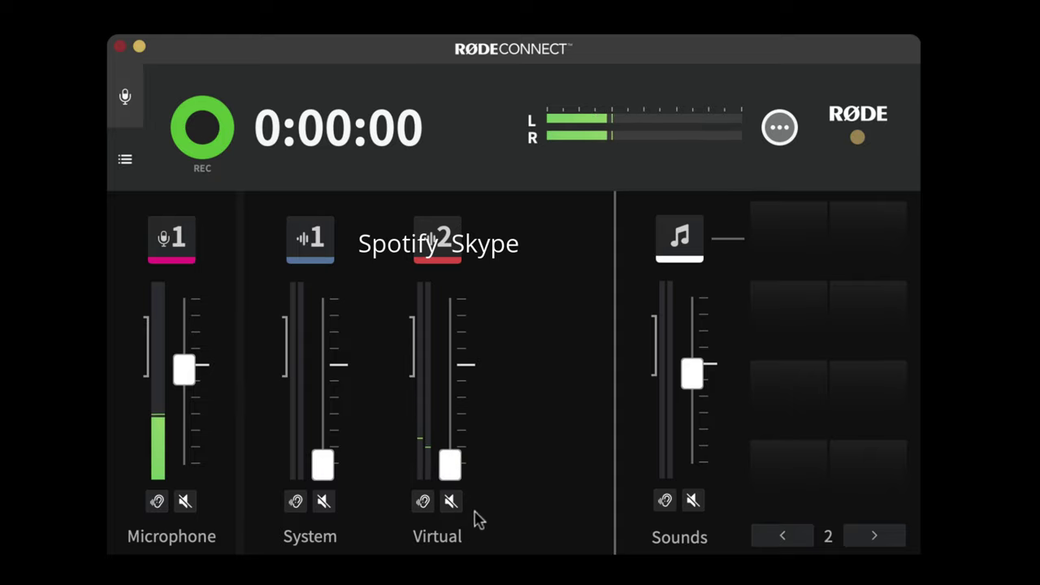
click(451, 501)
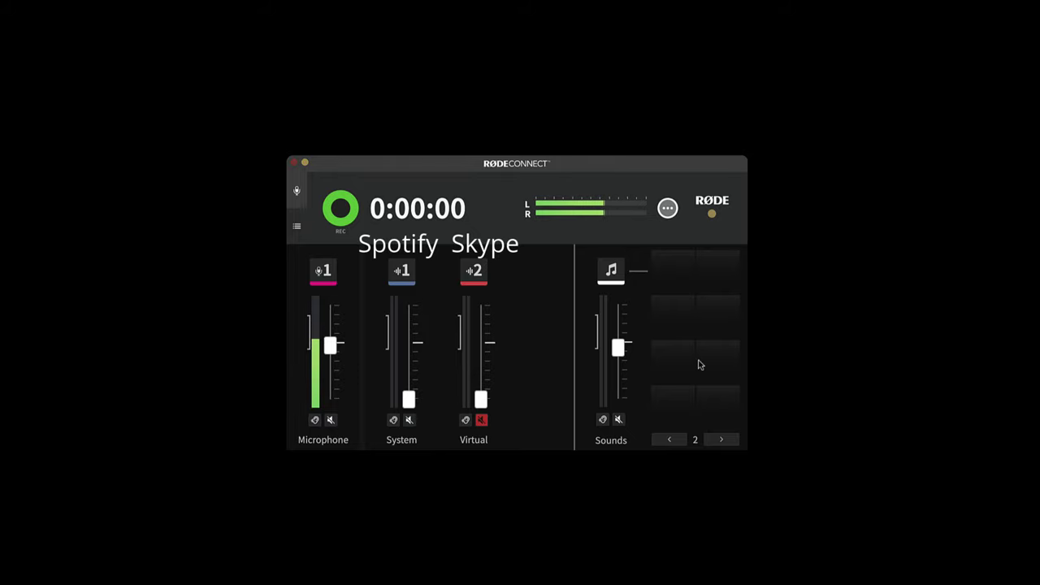
click(671, 442)
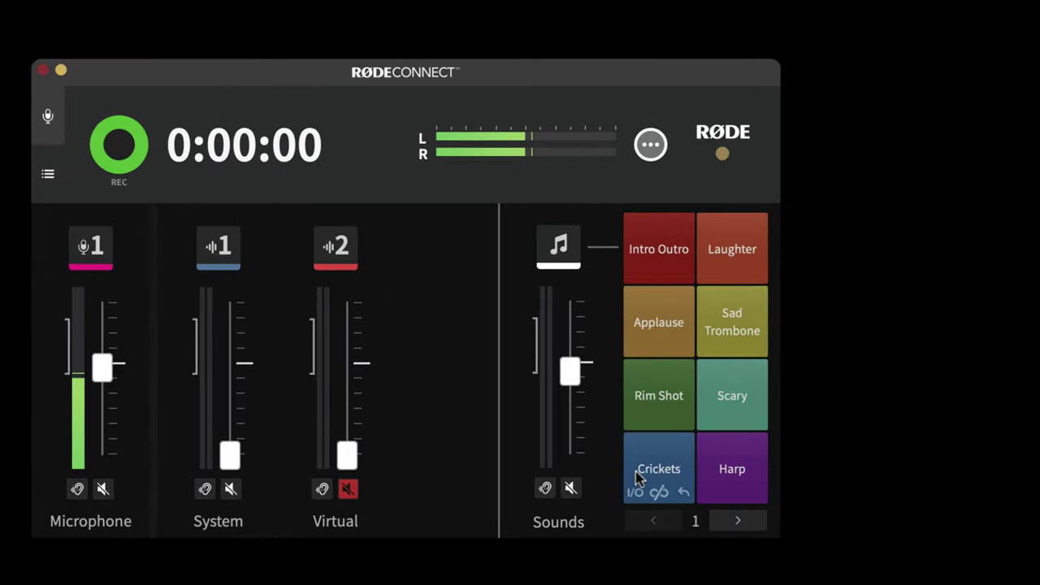
Step: Play the Rim Shot and Sad Trombone pads, then page to the empty pad bank 2
click(660, 396)
click(736, 317)
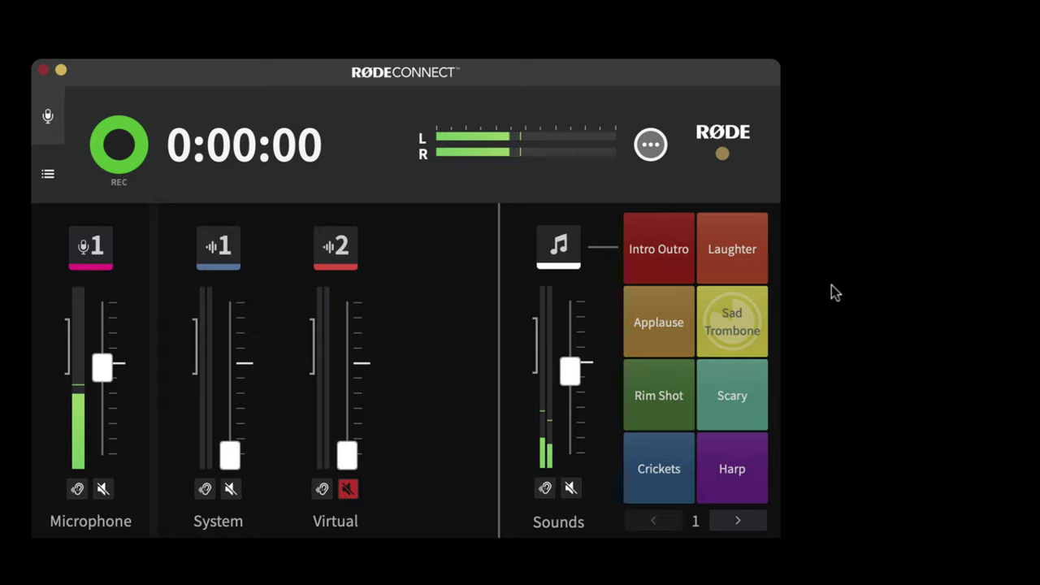
mouse_move(665, 341)
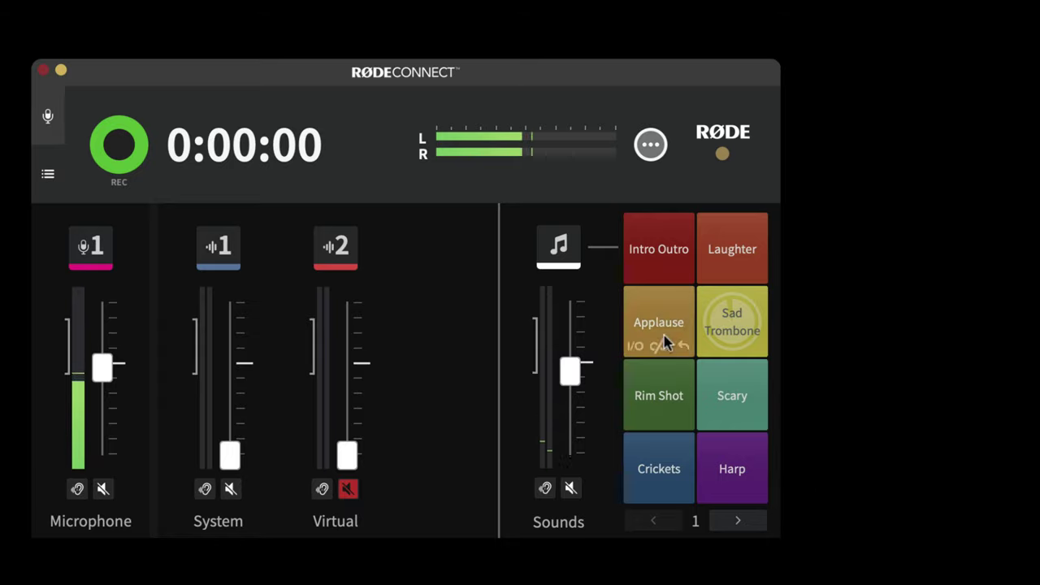
click(737, 521)
click(737, 521)
click(737, 521)
click(738, 521)
click(737, 522)
click(654, 523)
click(654, 522)
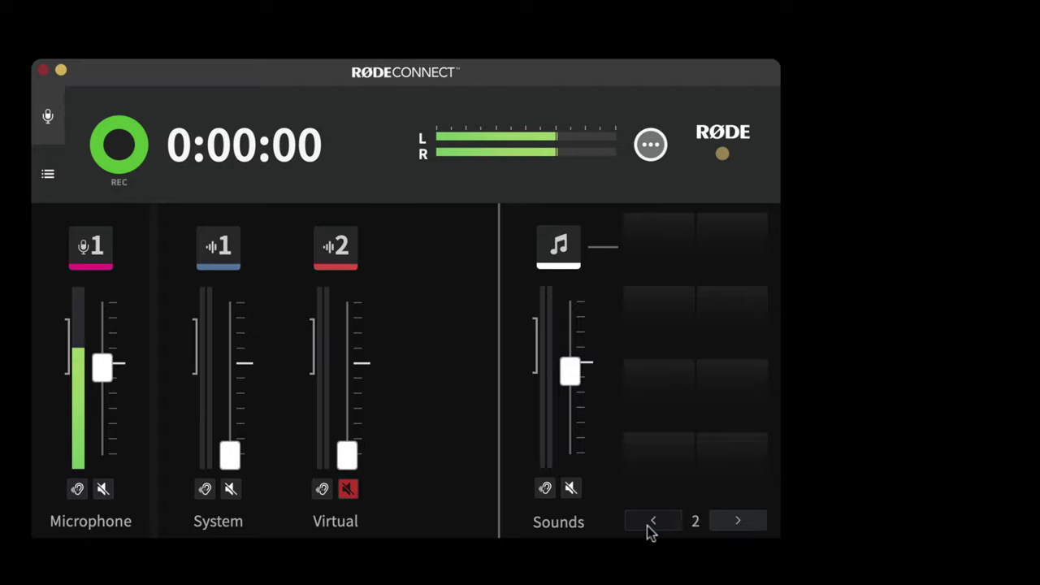
click(653, 523)
click(654, 523)
click(654, 522)
click(735, 524)
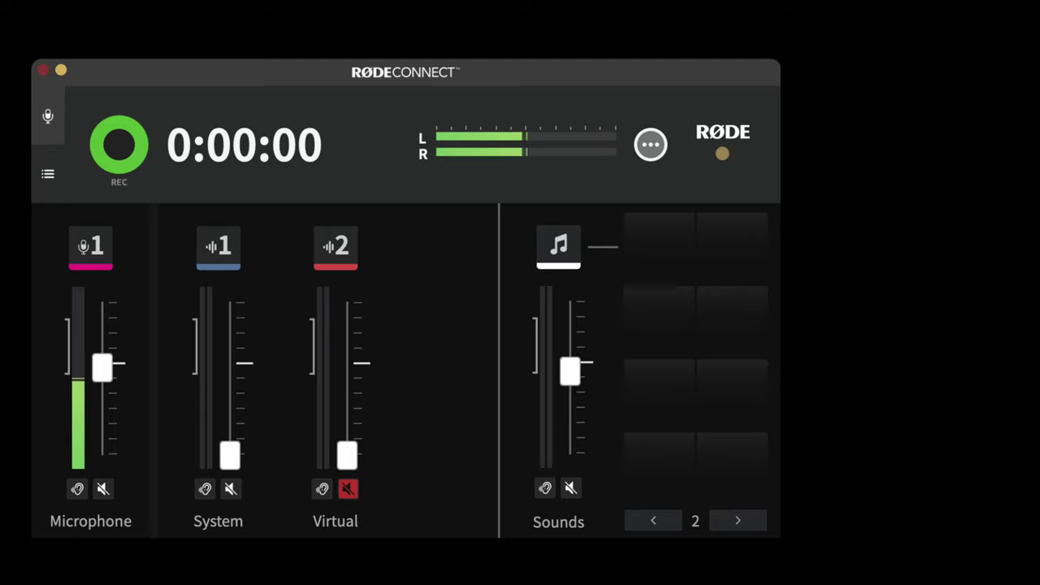
Step: Load alarm clock.mp3, dog bark.mp3 and heartbeat.mp3 from Finder onto the empty pads
key(super+Tab)
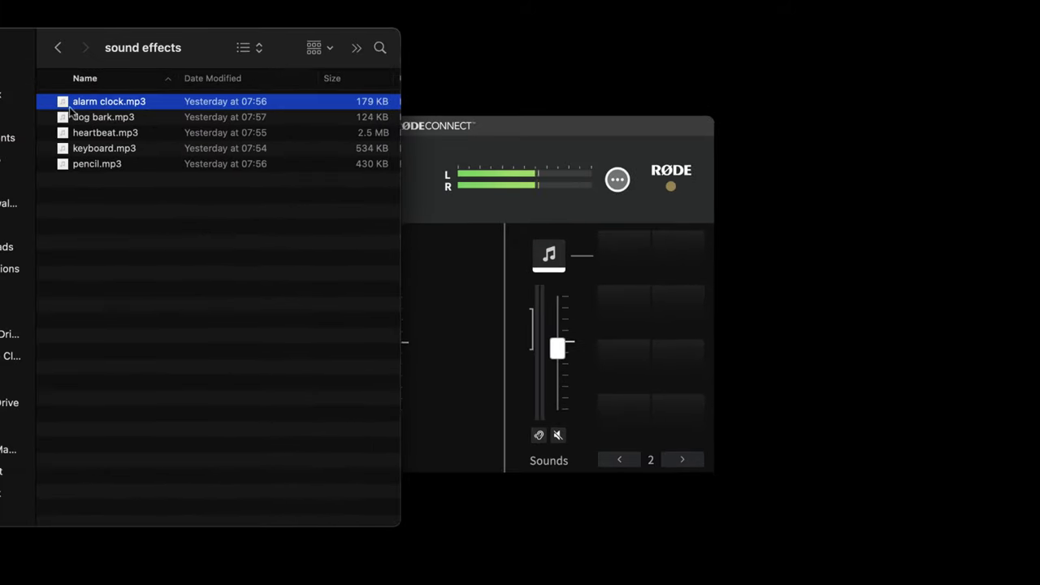
drag(63, 105, 603, 261)
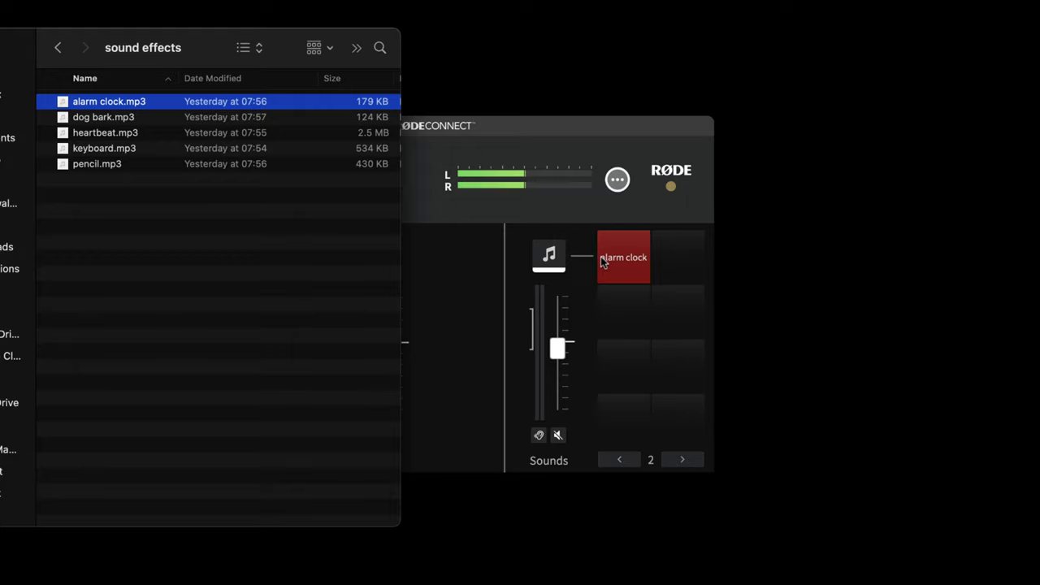
click(69, 120)
drag(63, 121, 665, 251)
drag(73, 135, 615, 322)
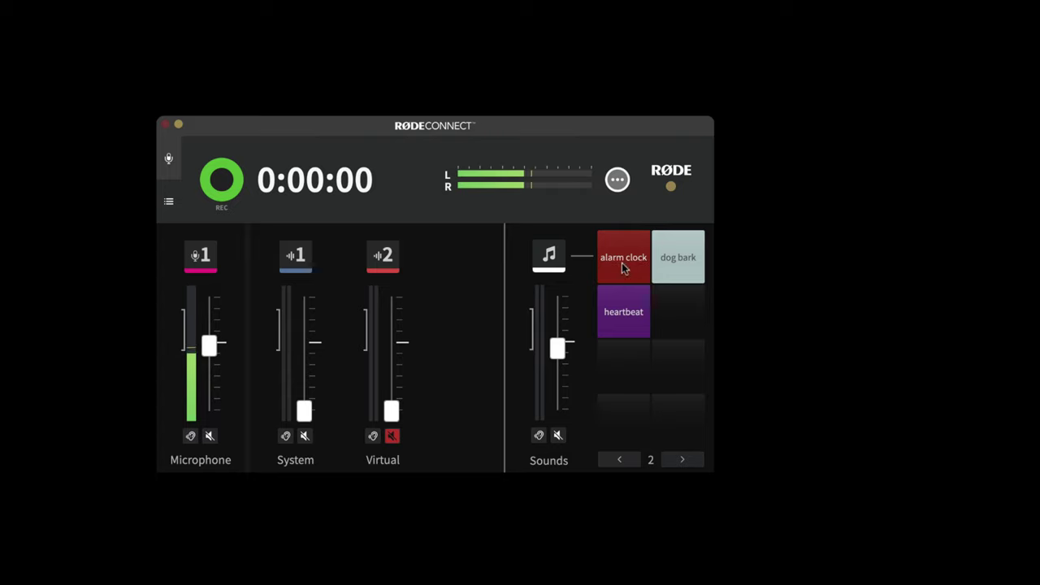
Step: Colour the alarm clock pad purple and set its Playback Style to Toggle
right_click(623, 262)
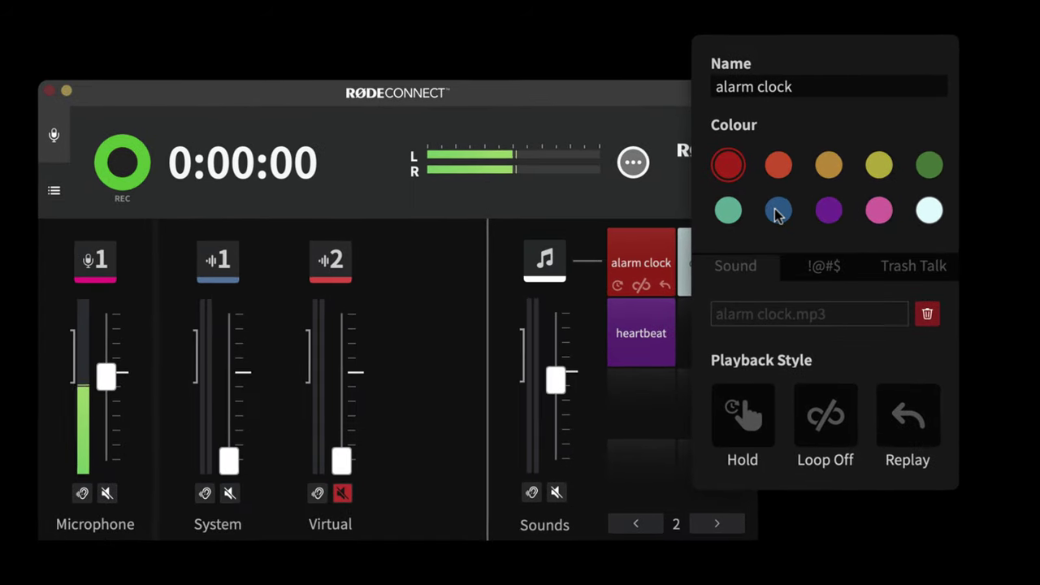
click(754, 213)
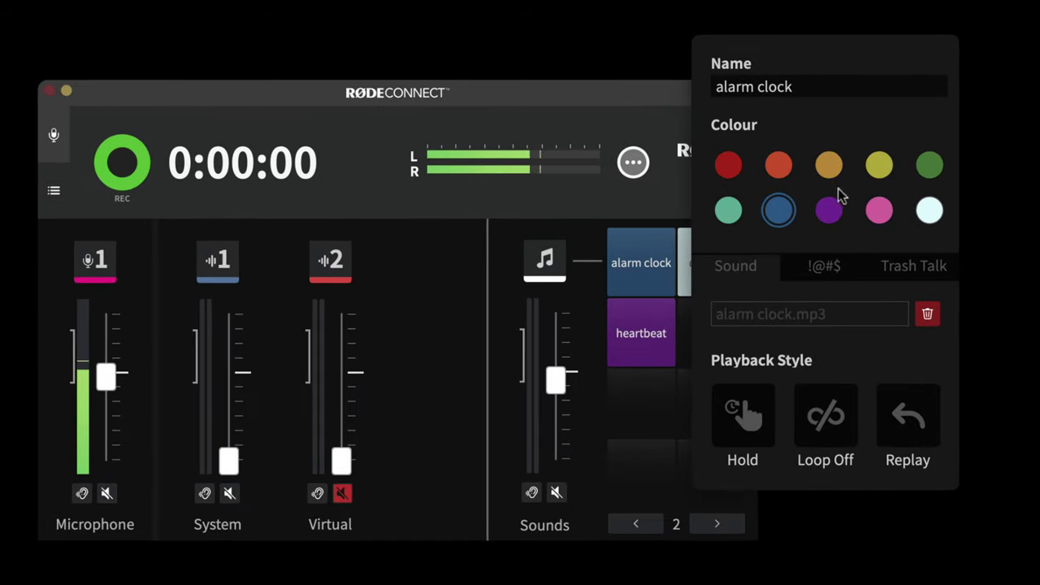
click(831, 211)
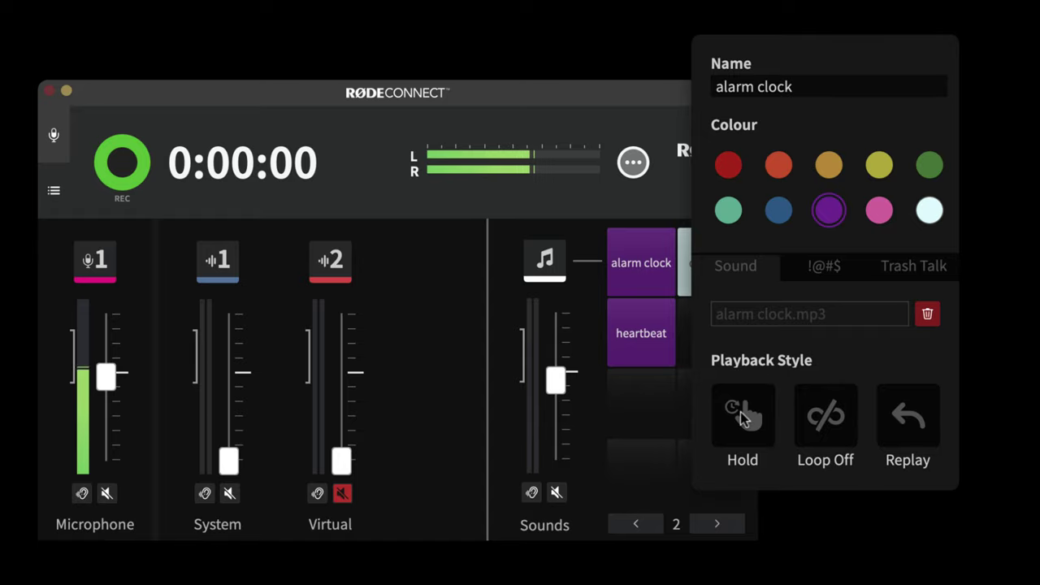
click(741, 412)
click(741, 412)
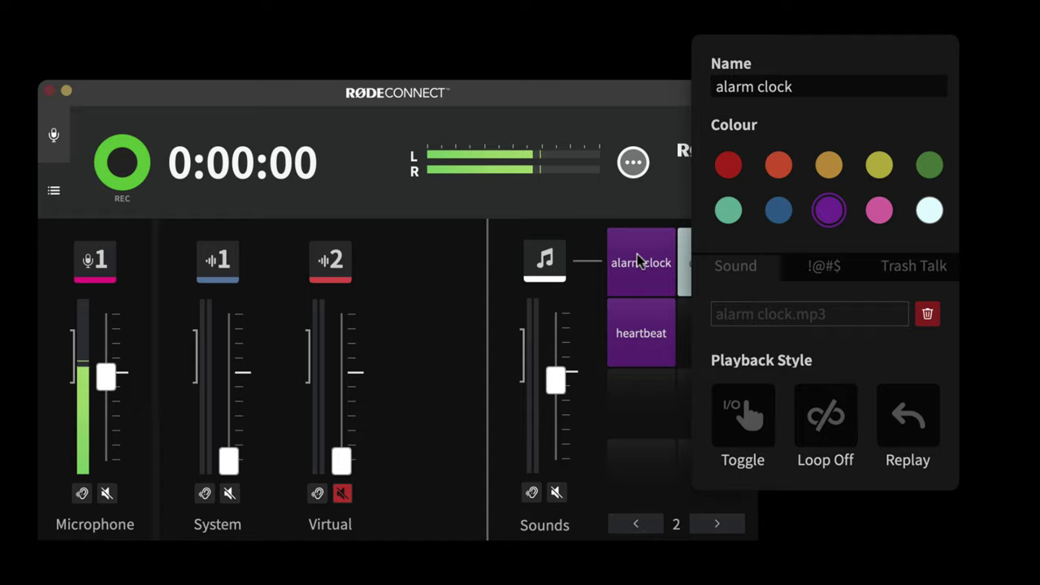
Step: Recolour the alarm clock pad red, make it a !@#$ Default Tone pad, and test-play it
click(728, 165)
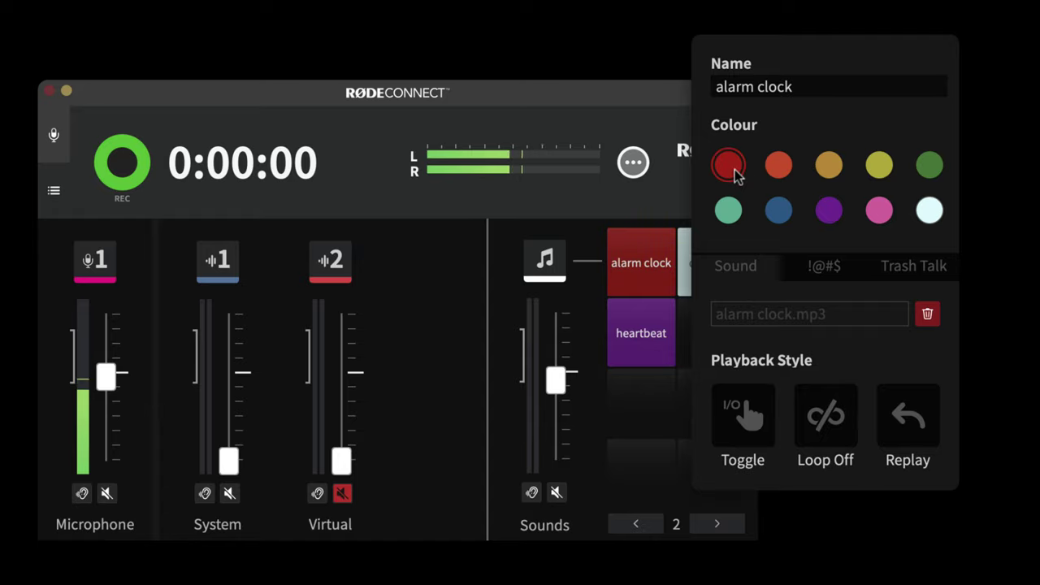
click(827, 274)
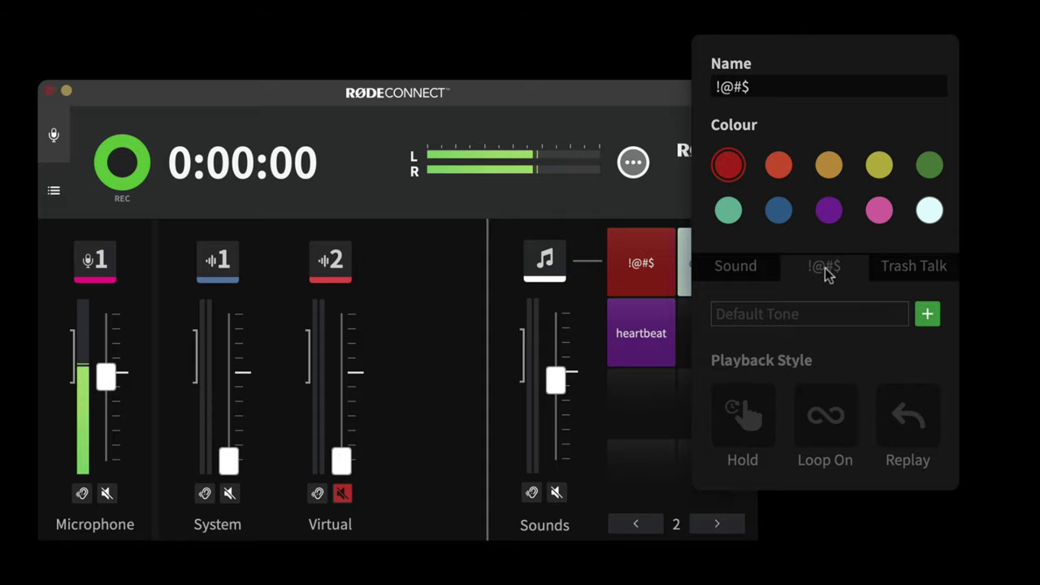
click(610, 106)
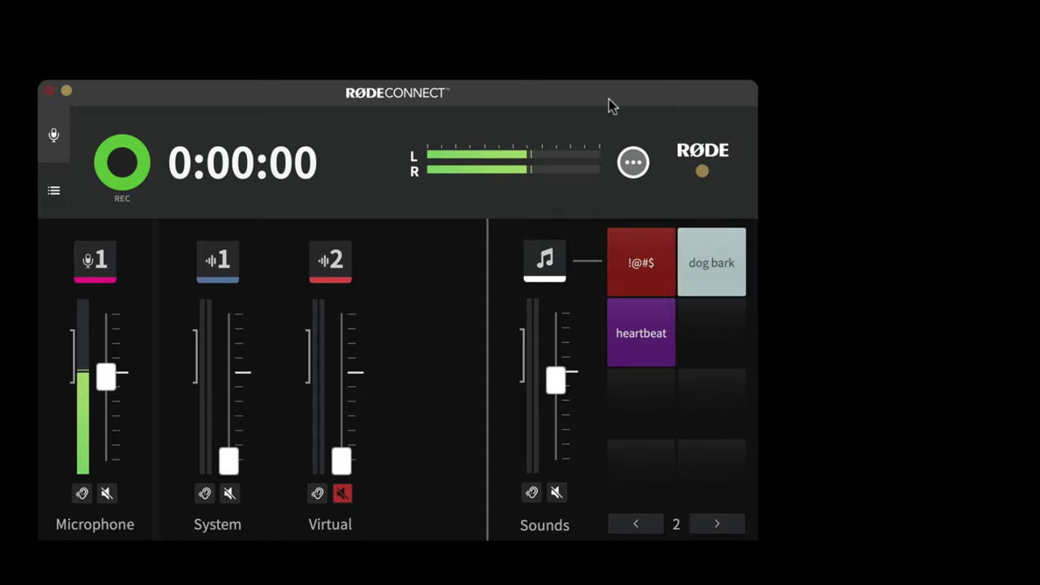
click(642, 269)
Step: Play the !@#$ pad once more and go back to page 1 of the sound pads
click(644, 271)
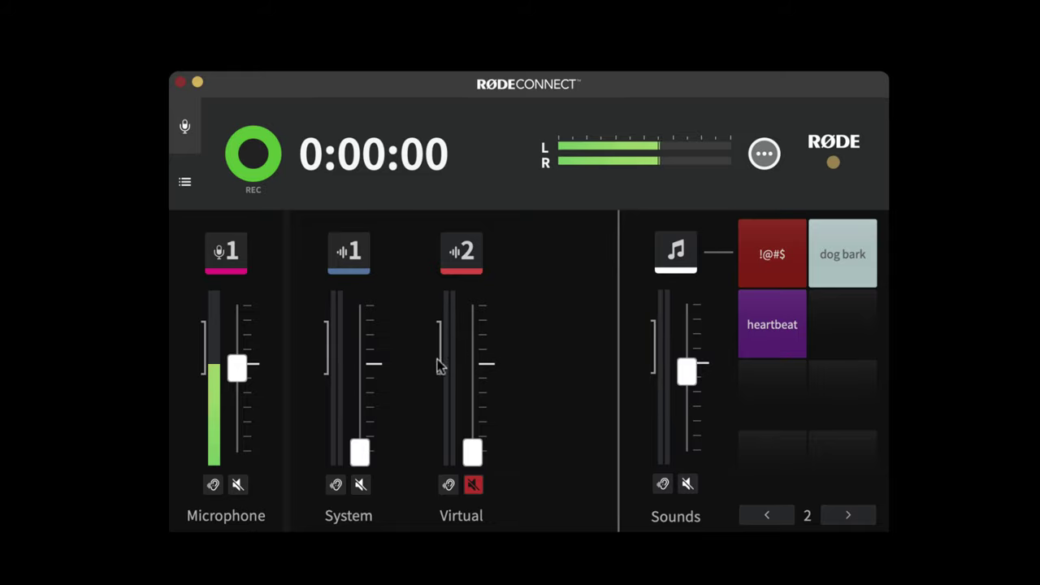
click(767, 514)
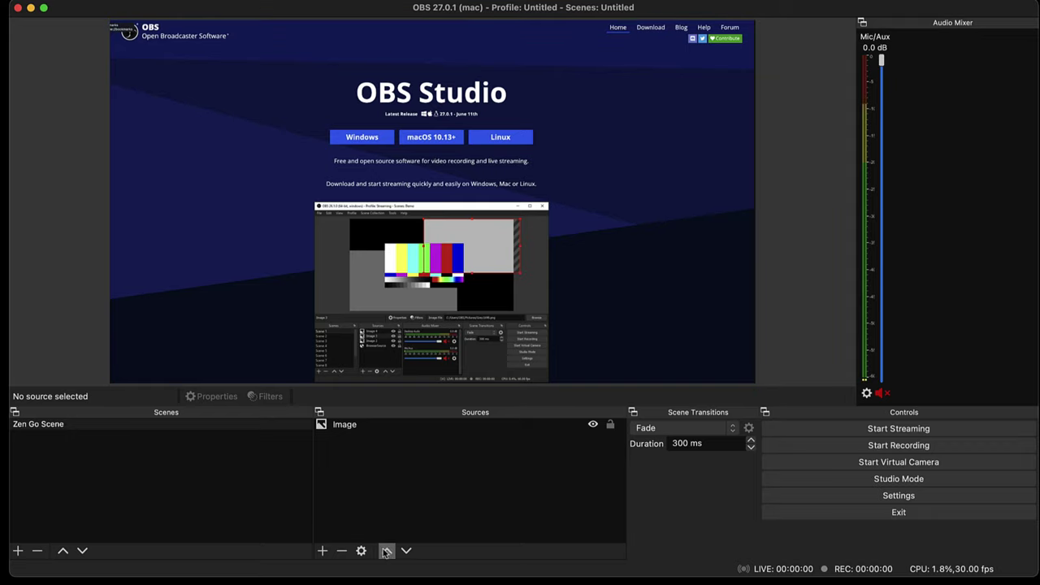
Step: Create an Audio Input Capture source named 'Rode Connect' with Device set to RØDE Connect Stream
click(323, 550)
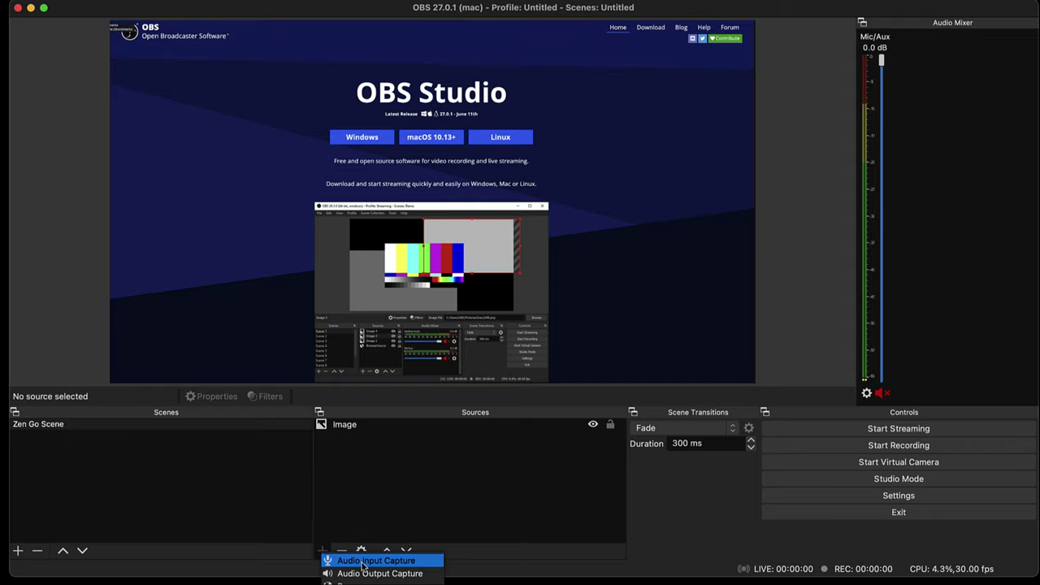
click(363, 561)
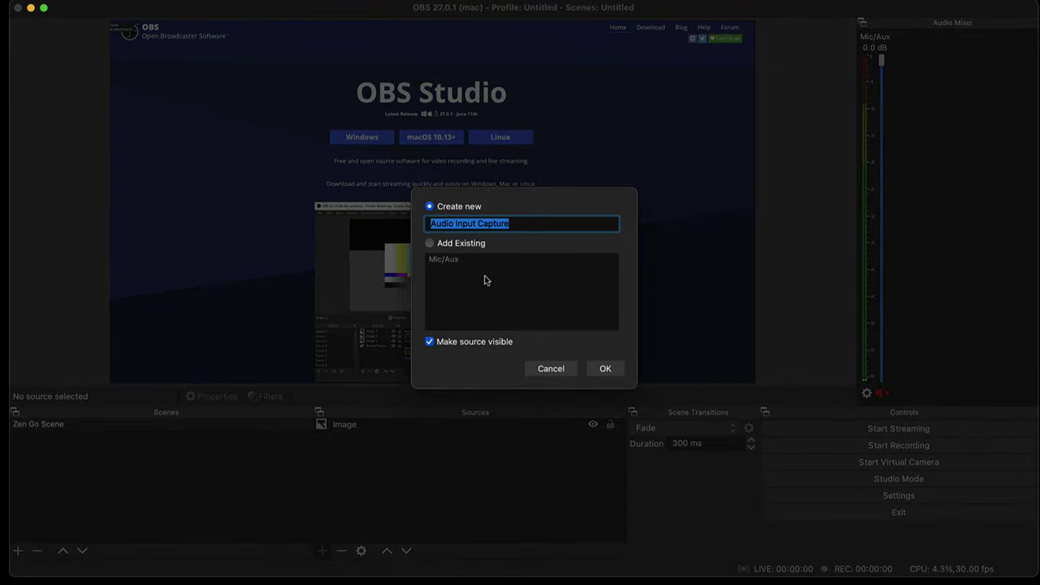
text(Rode C)
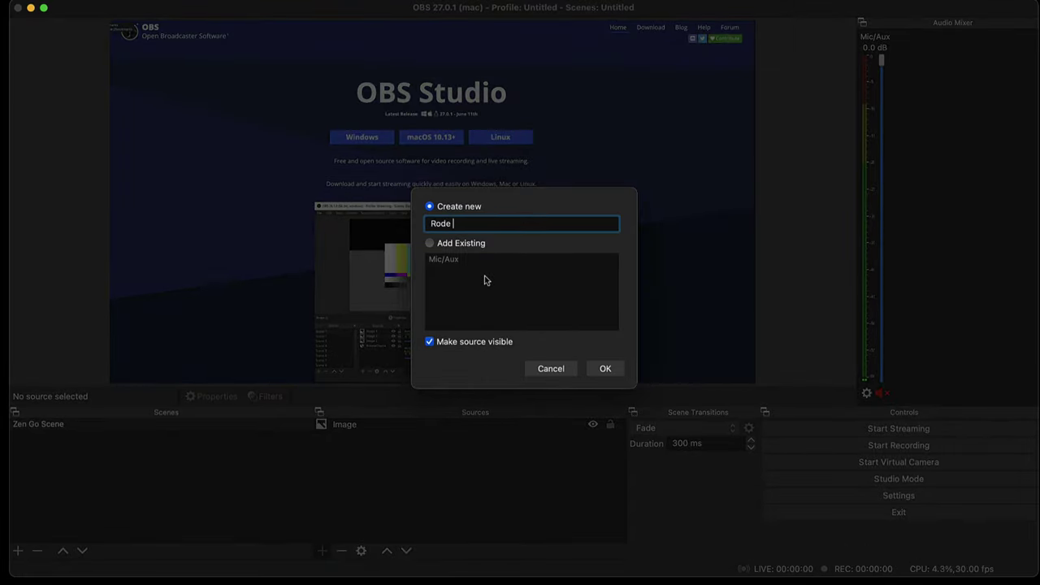
text(onnect)
click(605, 369)
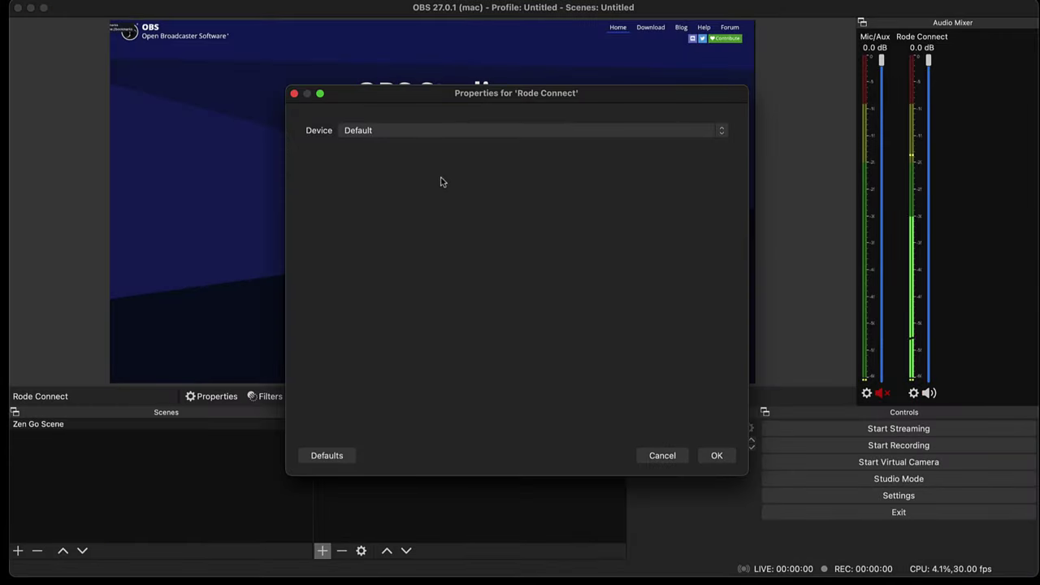
click(435, 131)
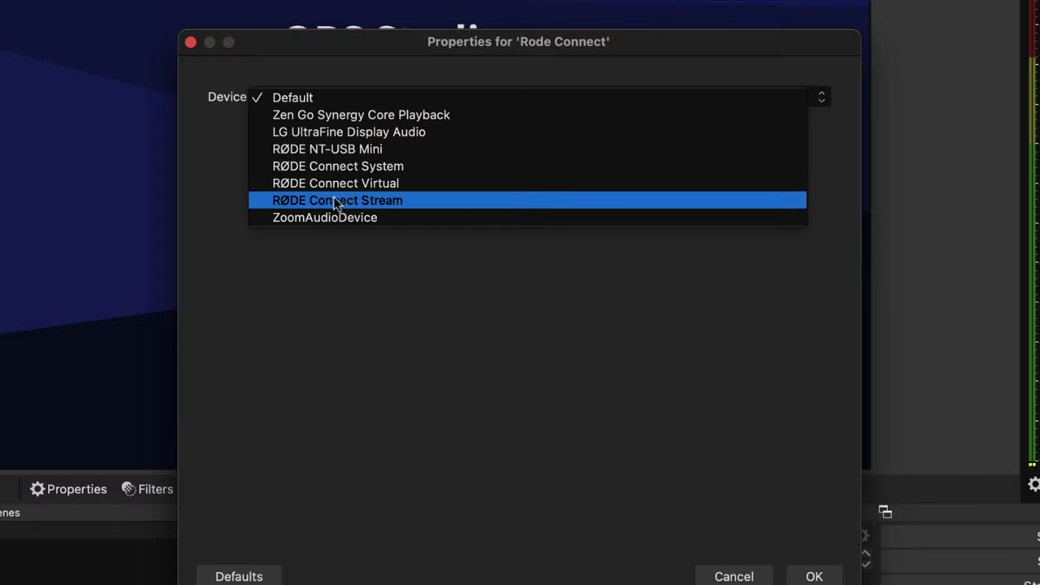
click(382, 203)
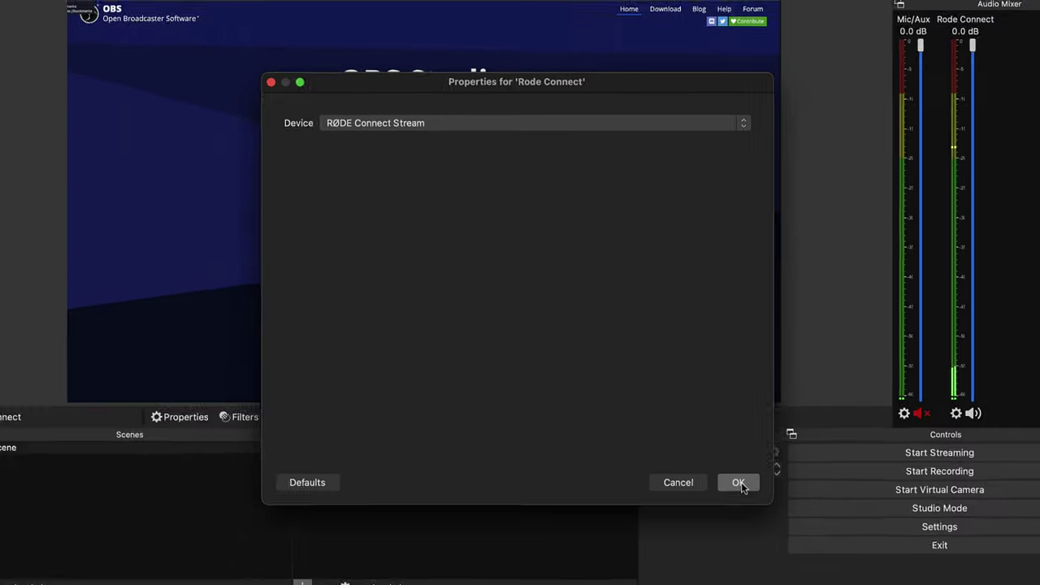
click(739, 483)
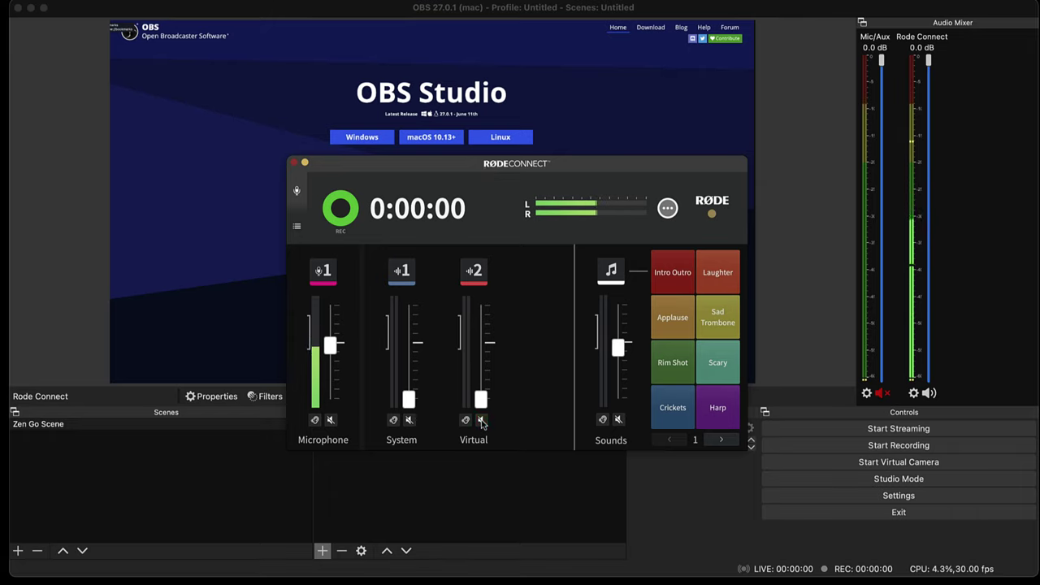
Step: Unmute and raise the Virtual fader, nudge System up, then re-mute Virtual and minimize the window
click(481, 421)
drag(481, 406, 481, 373)
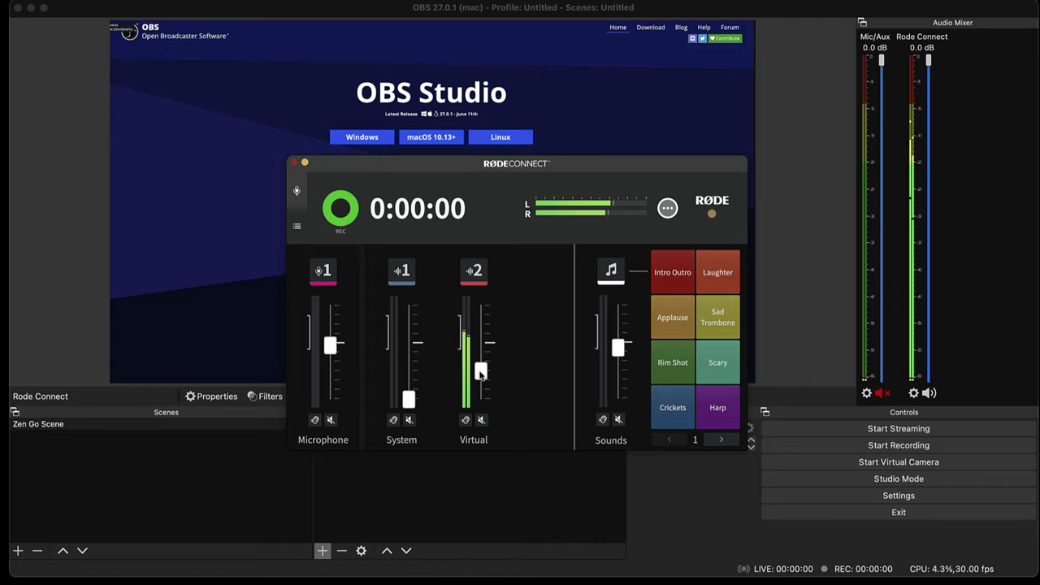
drag(481, 373, 481, 400)
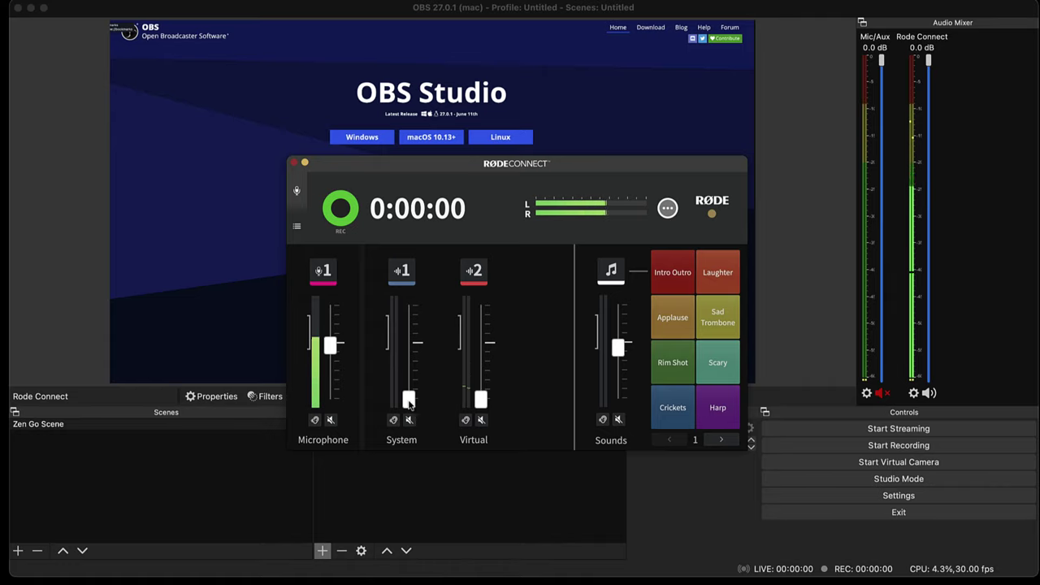
mouse_move(410, 402)
mouse_down()
mouse_move(411, 361)
mouse_move(411, 398)
mouse_up()
click(481, 419)
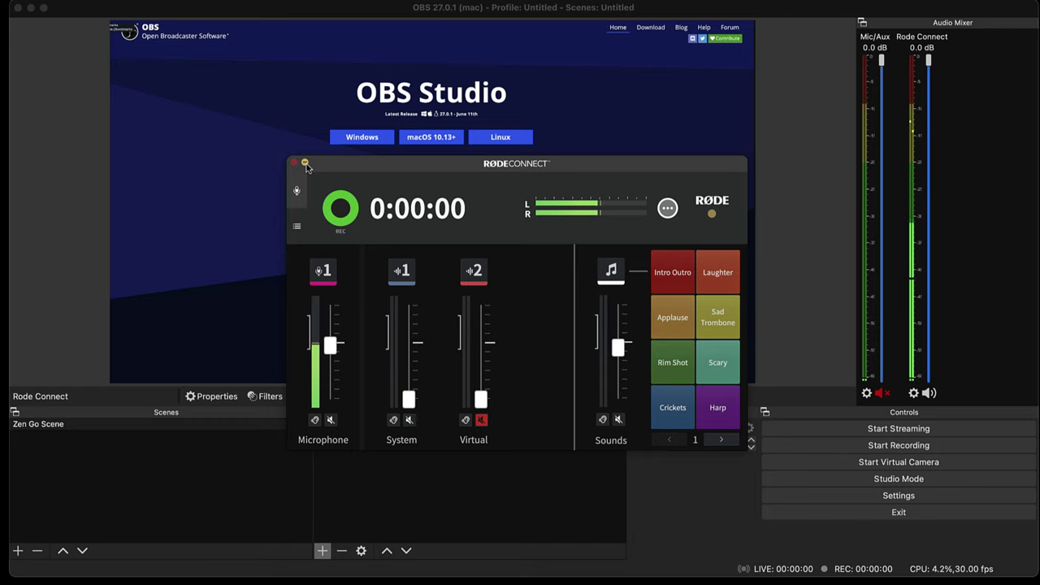
click(305, 164)
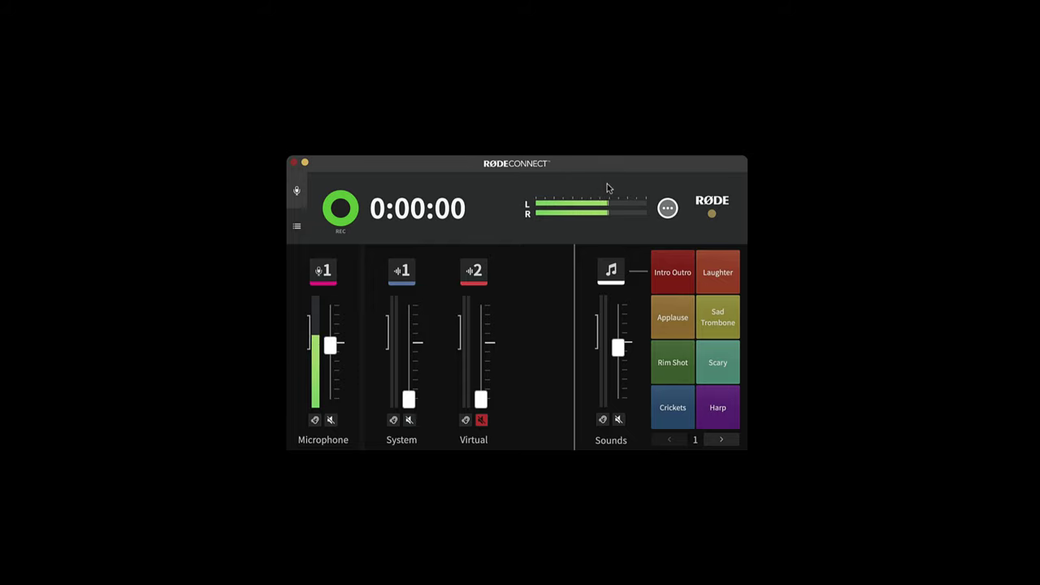
Step: In Preferences, set Monitor Out to Zen Go Synergy Core Playback and Monitor Mix to Microphones Excluded
click(668, 209)
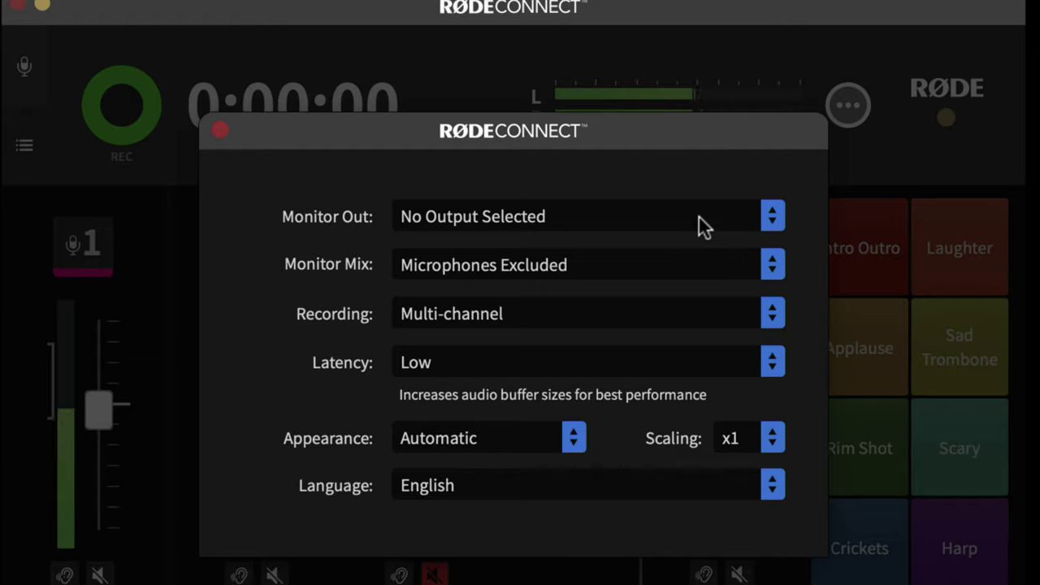
click(699, 217)
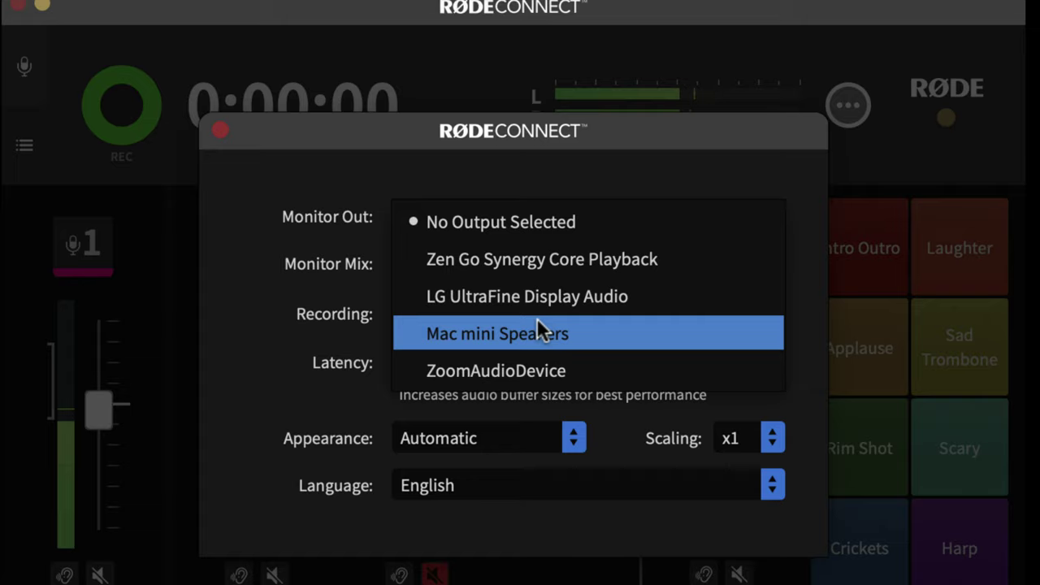
click(544, 266)
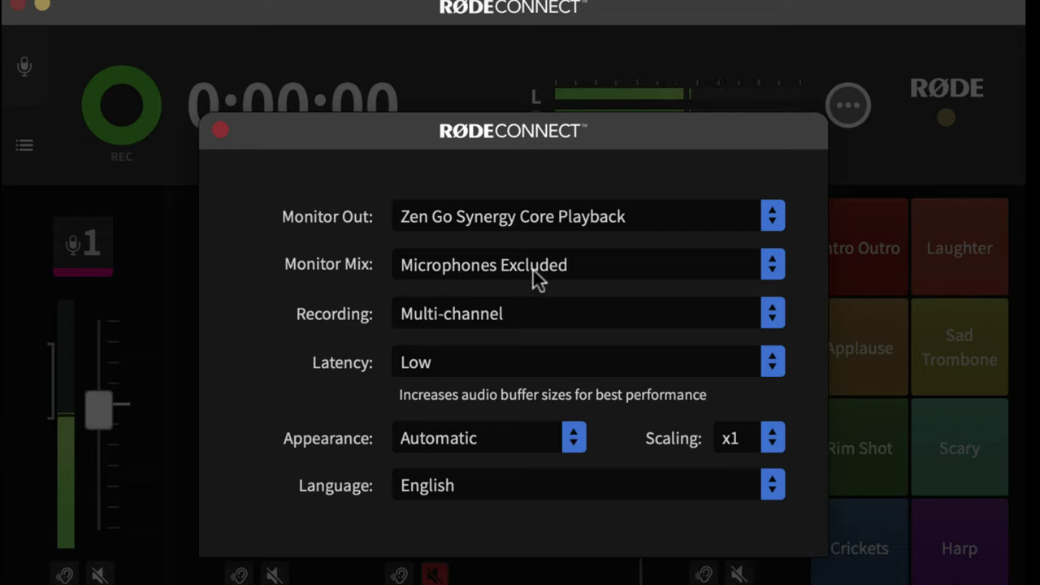
click(653, 271)
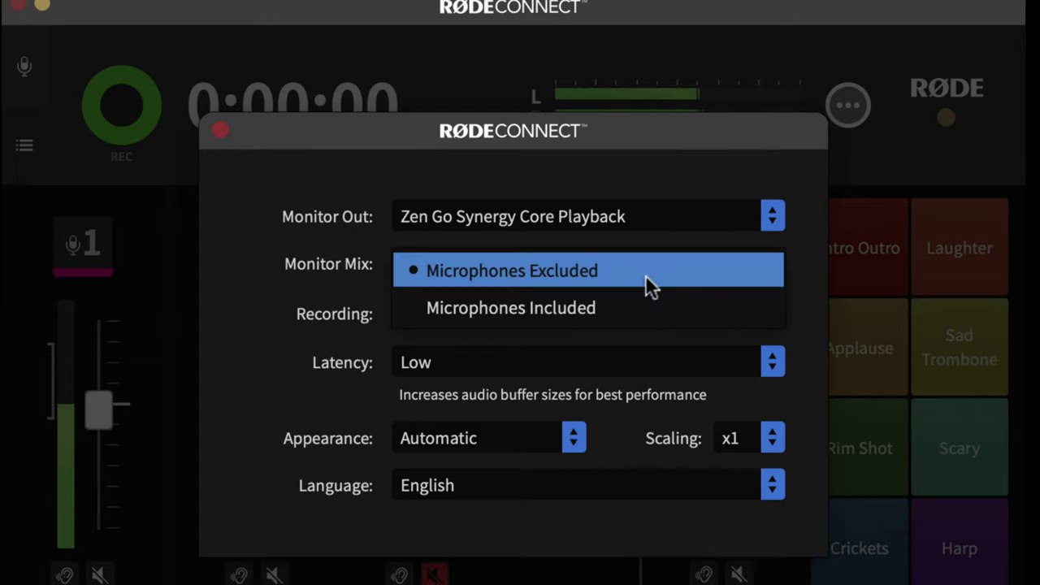
click(251, 229)
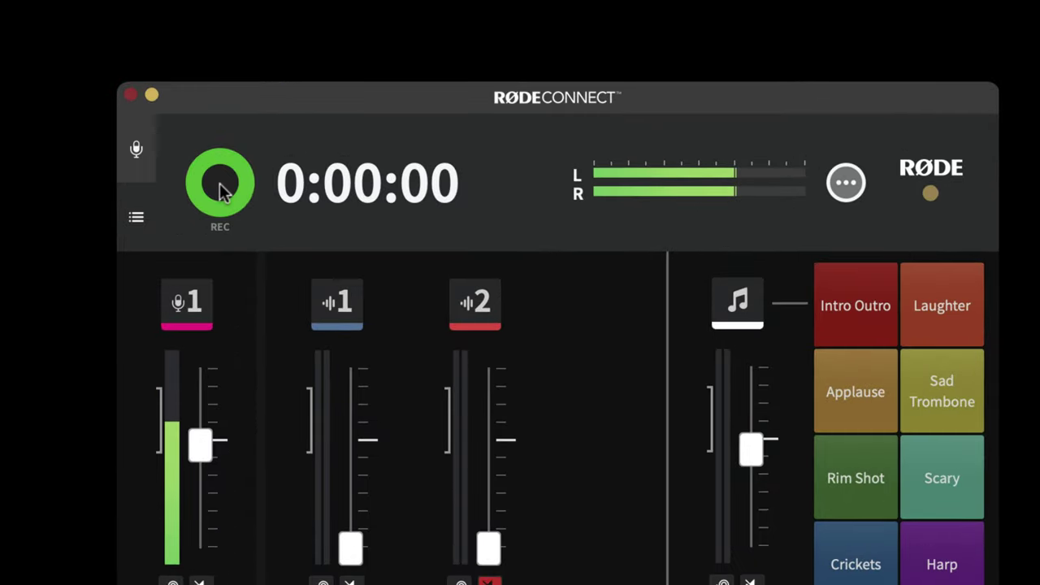
Step: In Preferences, try Stereo recording mode, then set Recording back to Multi-channel
click(845, 184)
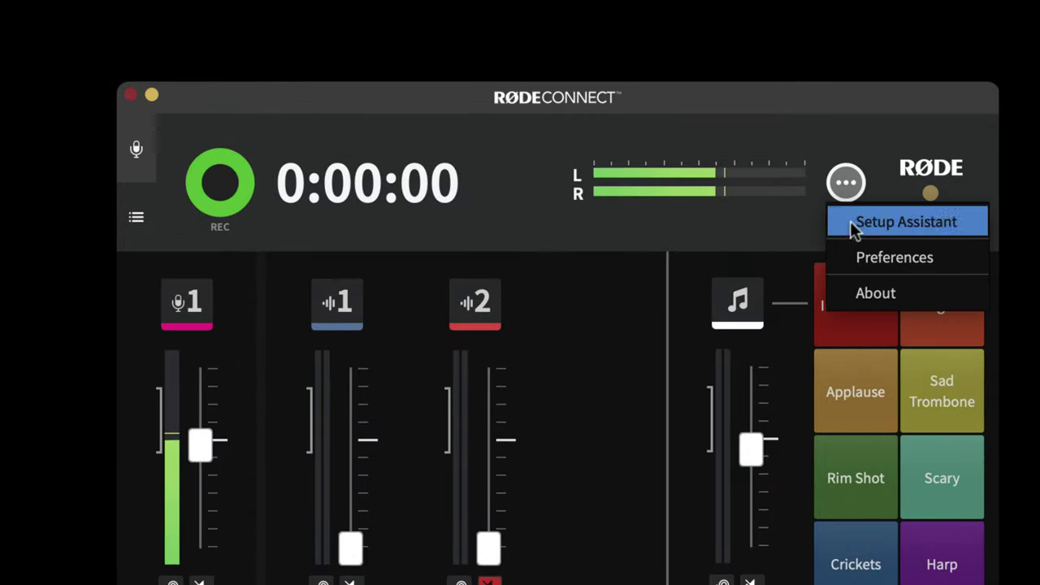
click(857, 257)
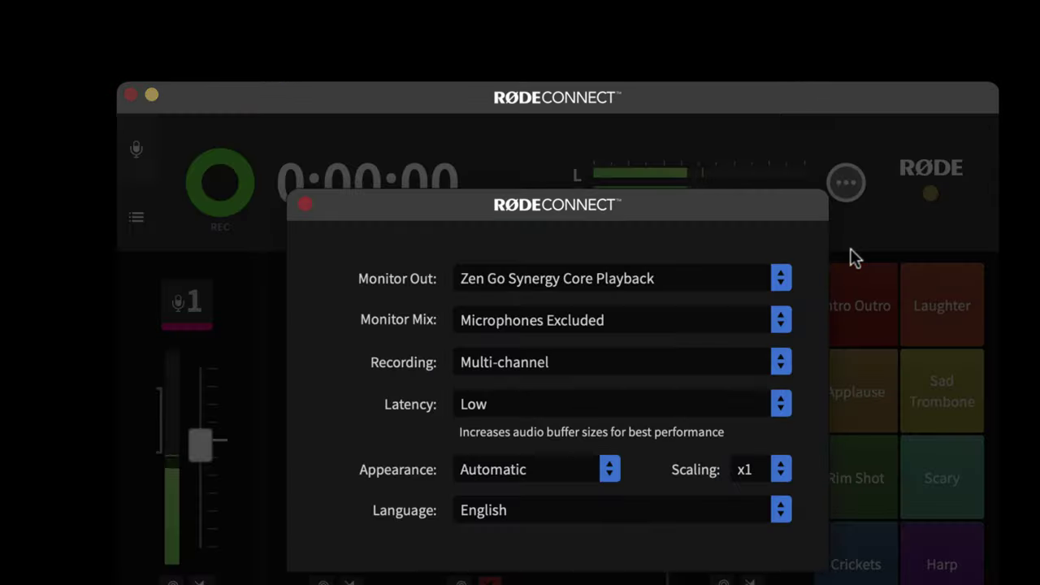
click(544, 371)
click(552, 371)
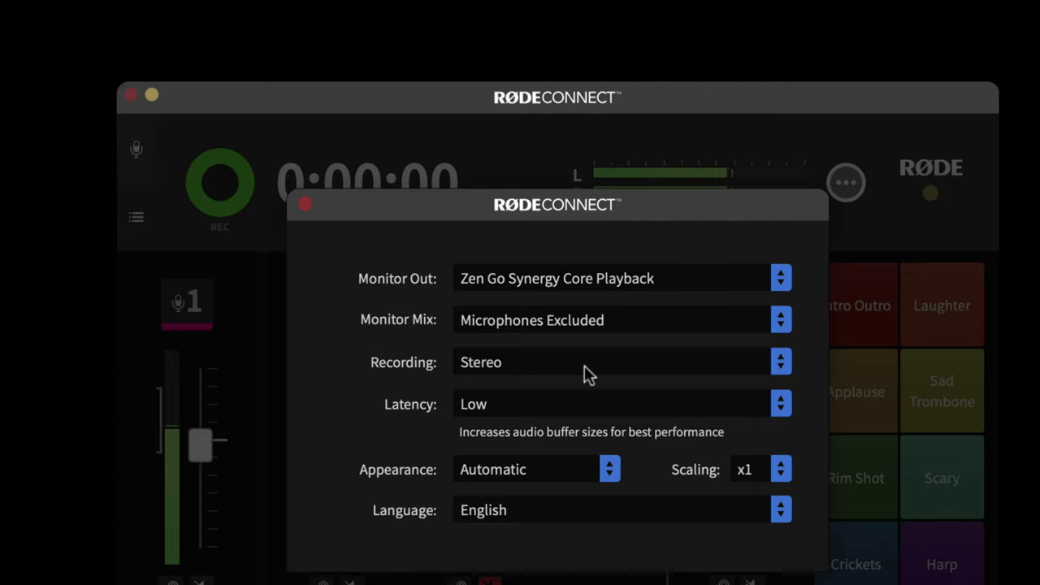
click(584, 365)
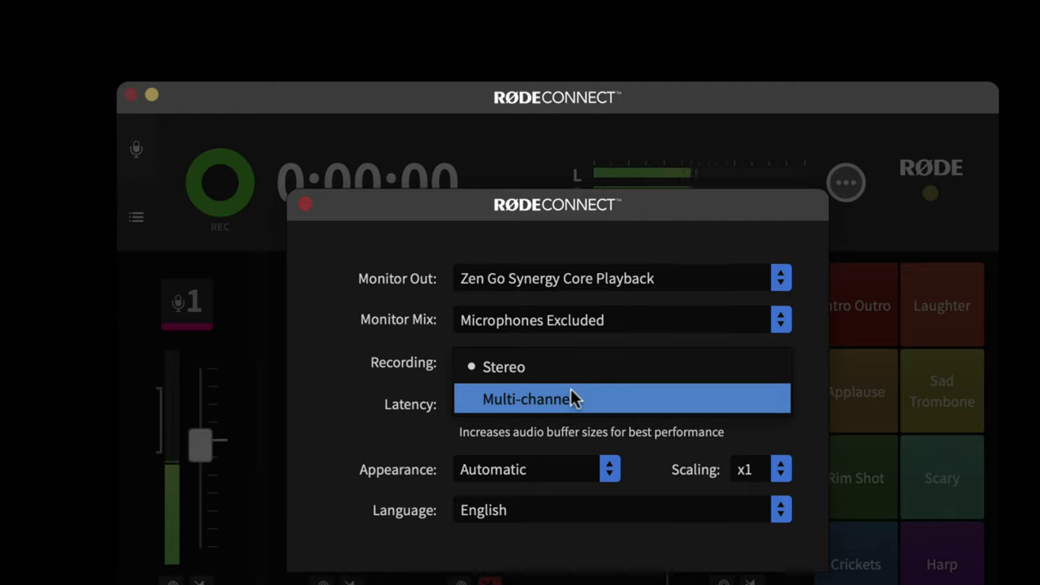
click(573, 398)
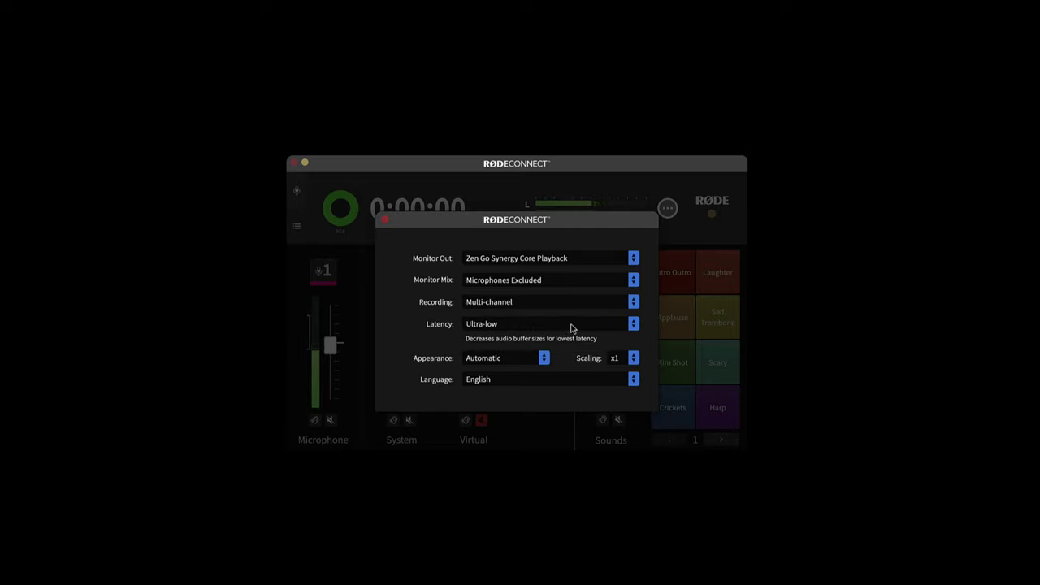
Step: Set Latency to Low and try x2 interface scaling before returning it to x1
click(633, 325)
click(543, 342)
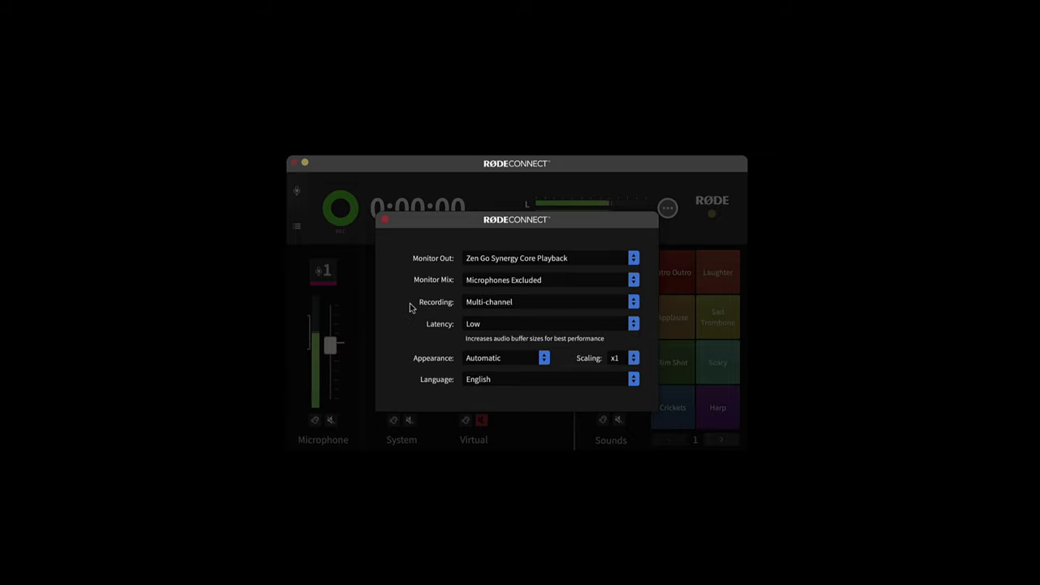
click(634, 364)
click(624, 378)
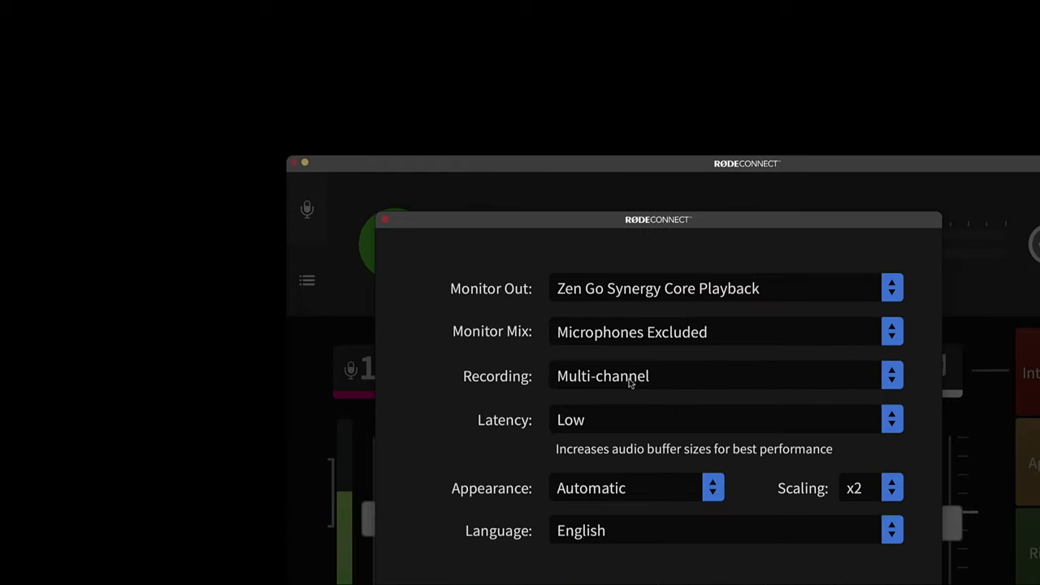
click(892, 488)
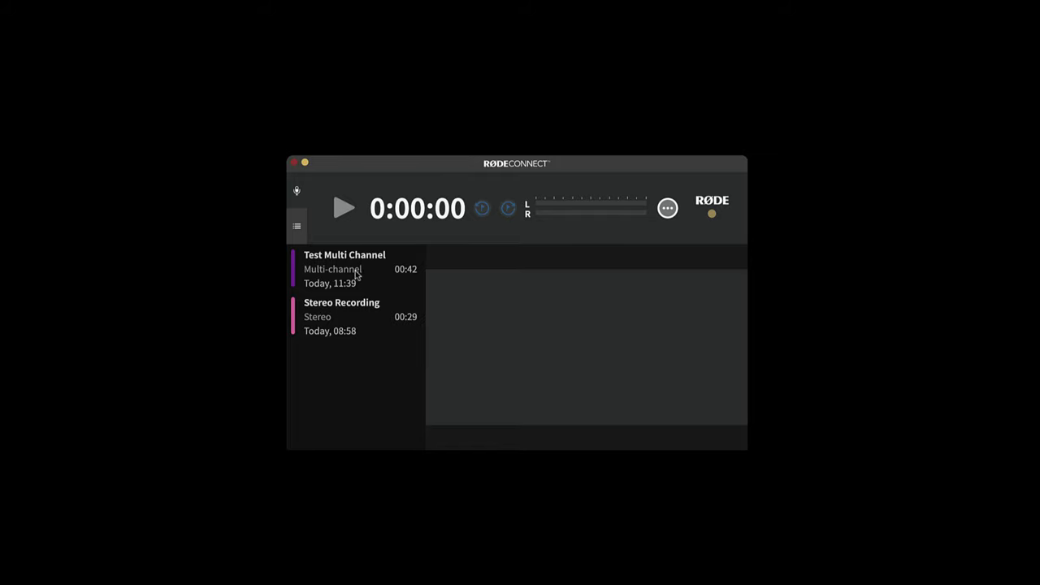
Step: Tag Stereo Recording orange in its export options, leaving Platform on Custom
click(406, 304)
click(406, 303)
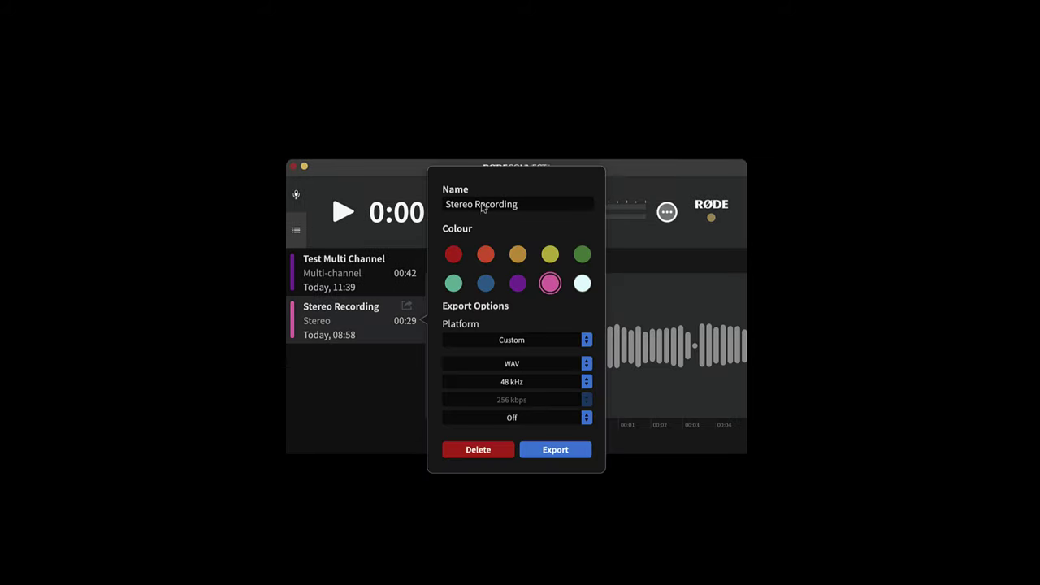
click(486, 257)
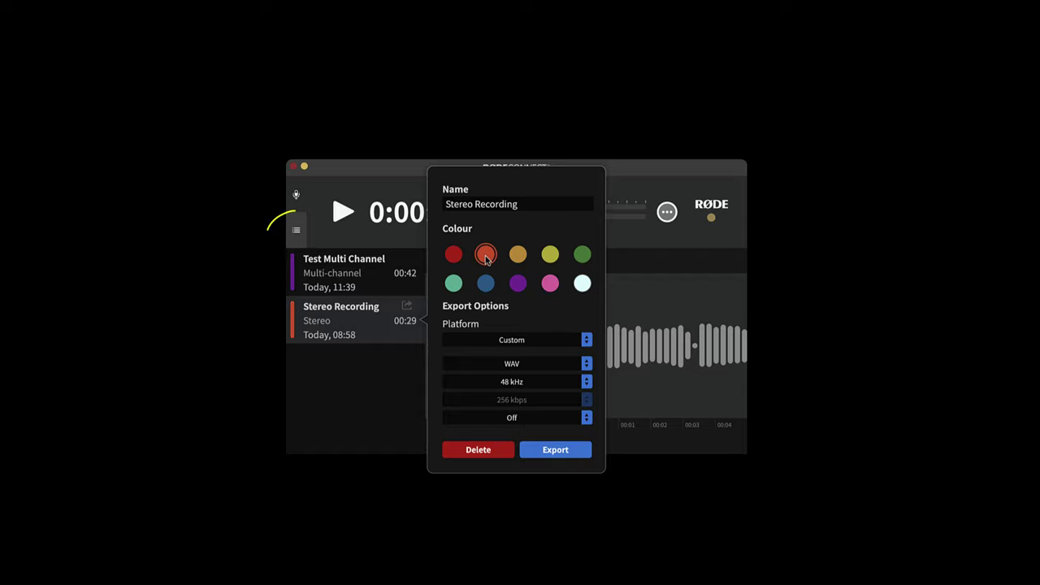
click(584, 343)
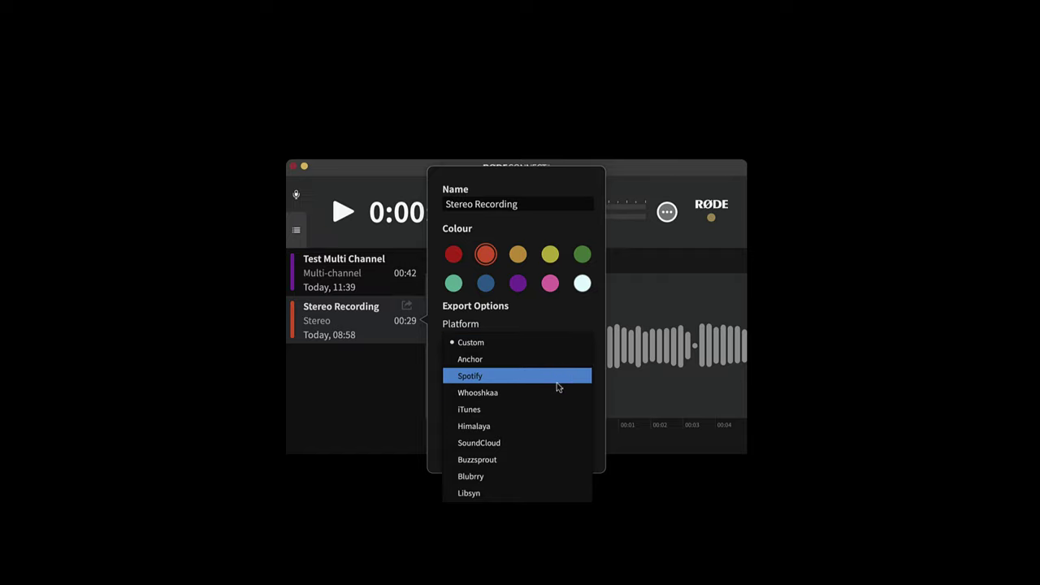
click(559, 324)
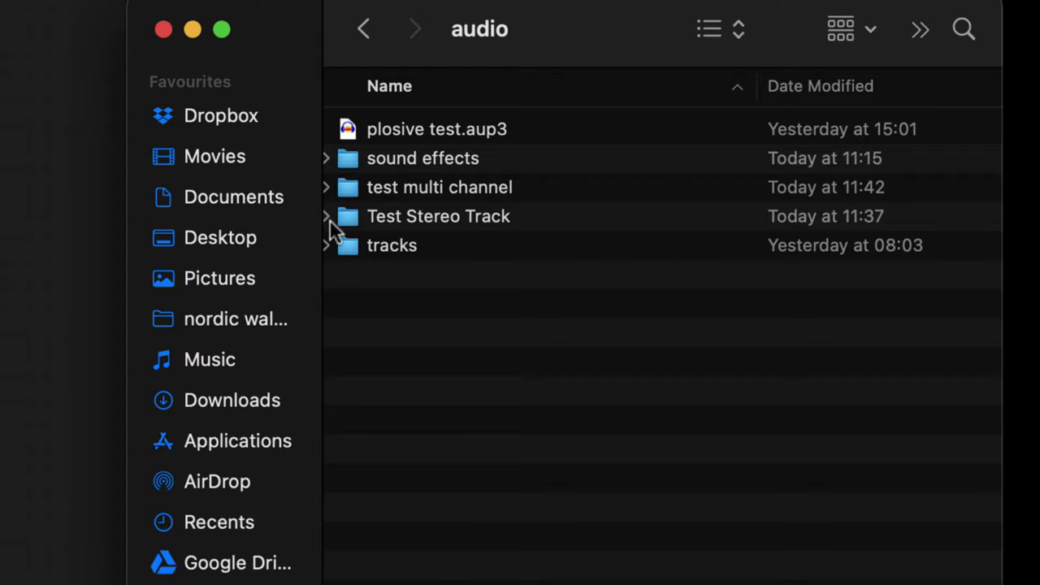
Step: Import and play Test Stereo Track's StereoMix.wav, then drop test multi channel's StereoMix.wav on track 1
double_click(356, 218)
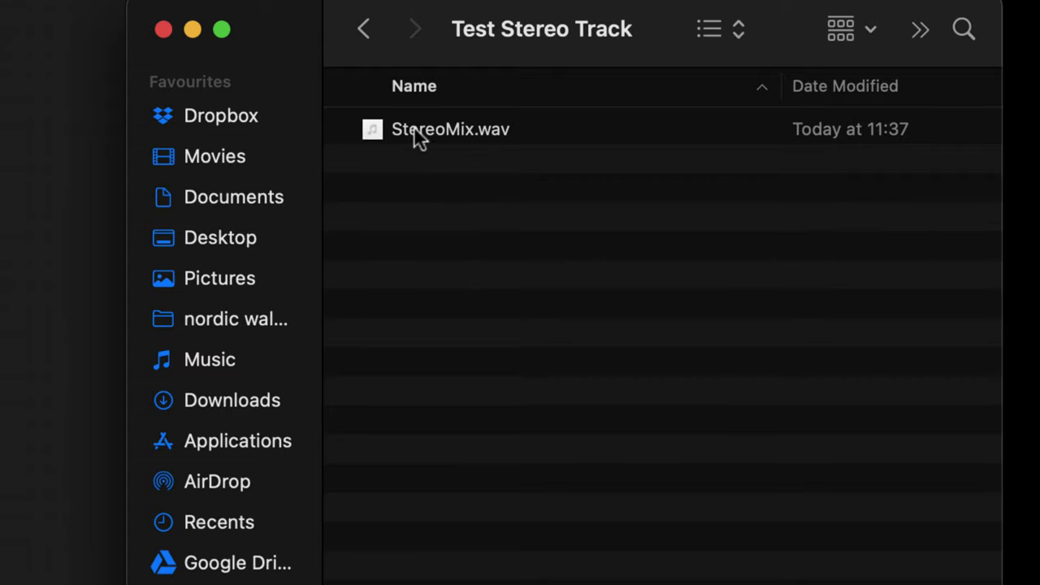
mouse_move(386, 130)
mouse_down()
mouse_move(244, 138)
mouse_move(139, 65)
mouse_move(360, 111)
mouse_move(364, 124)
mouse_move(354, 122)
mouse_move(368, 130)
mouse_up()
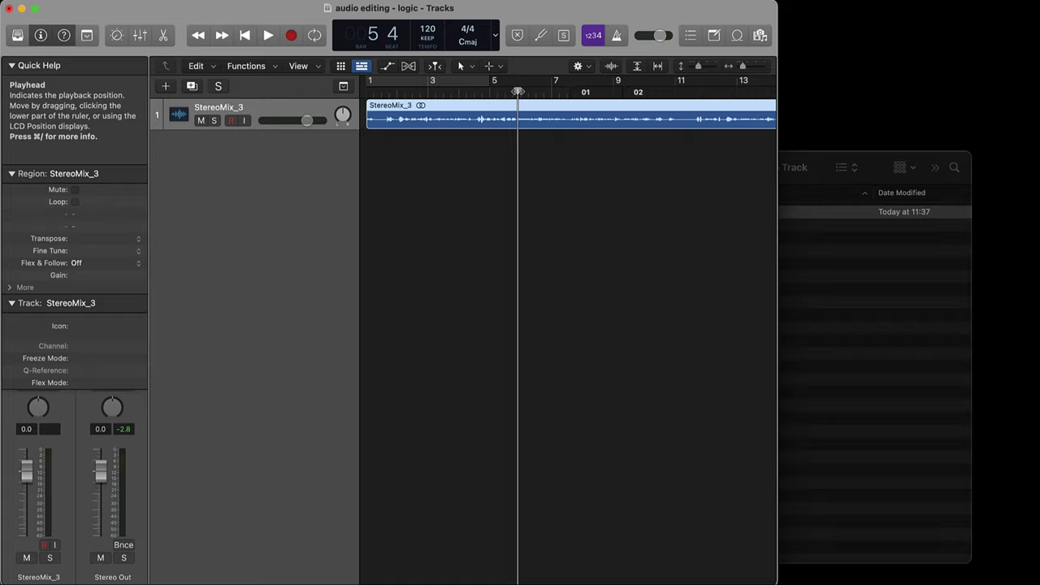
drag(517, 91, 381, 92)
key(space)
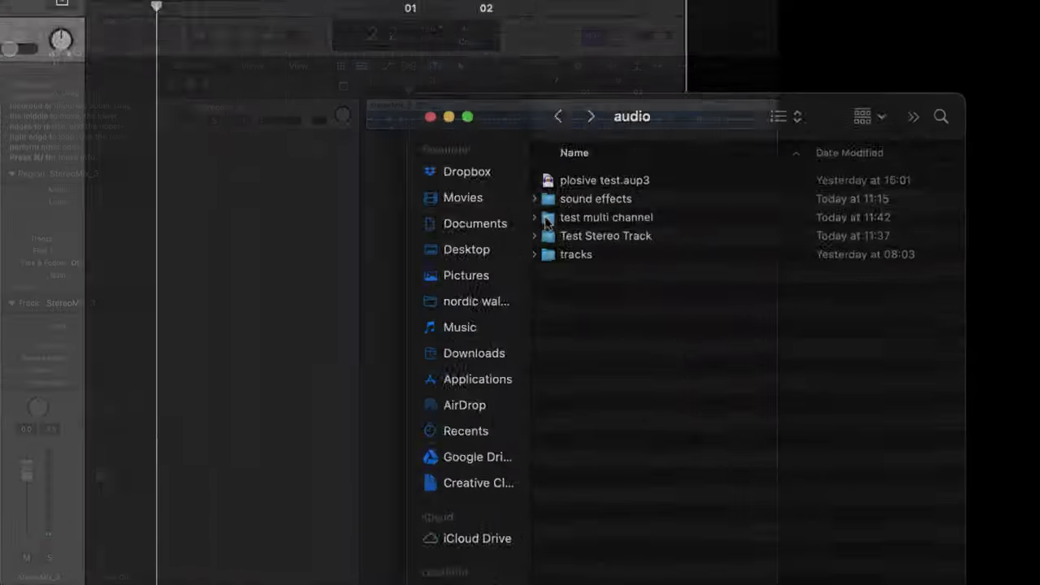
double_click(520, 214)
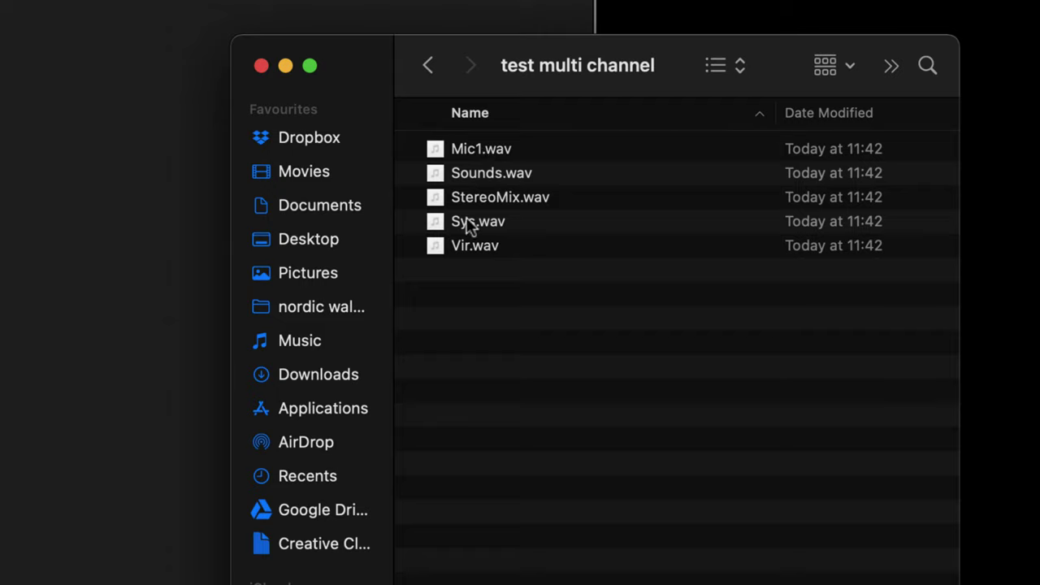
mouse_move(441, 203)
mouse_down()
mouse_move(436, 214)
mouse_move(455, 158)
mouse_move(365, 122)
mouse_up()
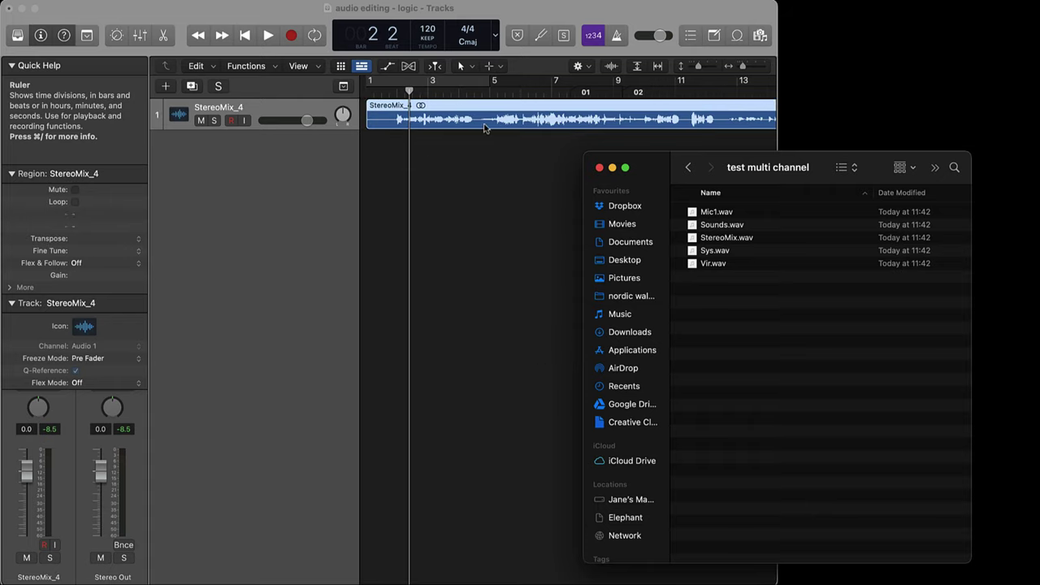
Step: Drag Mic1, Sounds, Sys and Vir WAVs into Logic as new tracks Mic1_2, Sounds_2, Sys_2, Vir_2
click(722, 214)
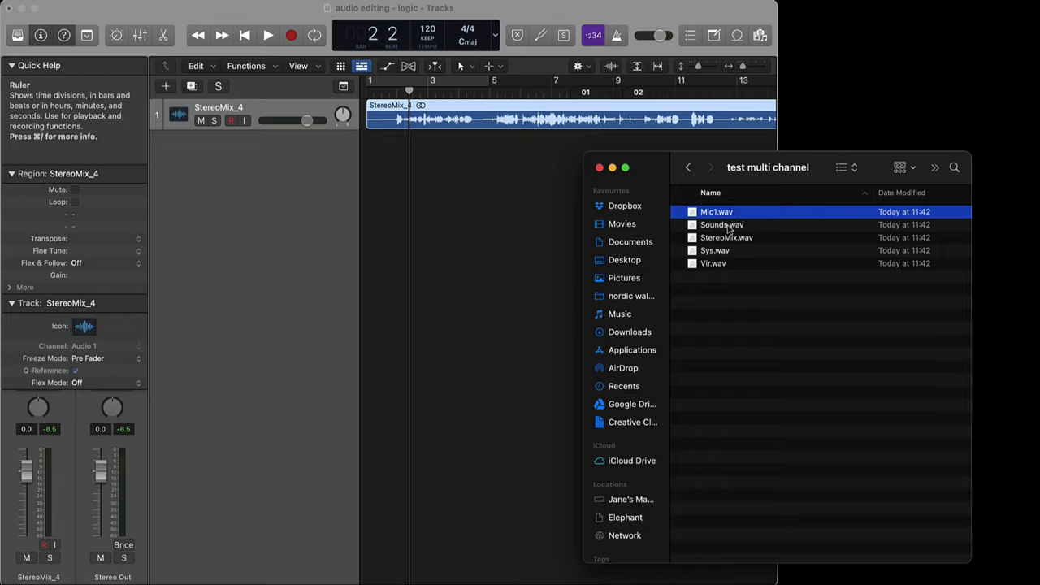
super+click(726, 226)
super+click(724, 255)
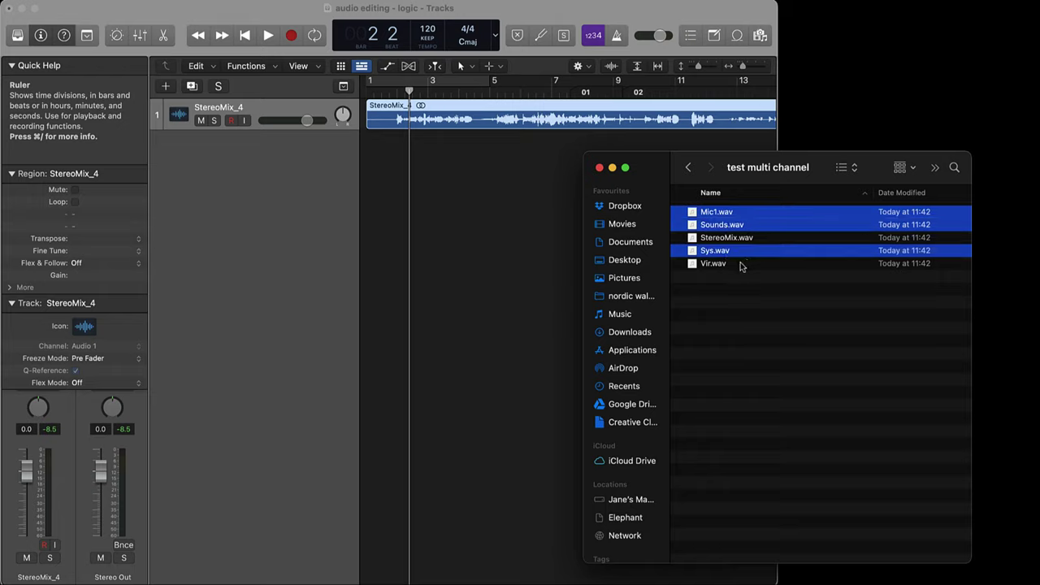
super+click(721, 264)
drag(695, 217, 367, 187)
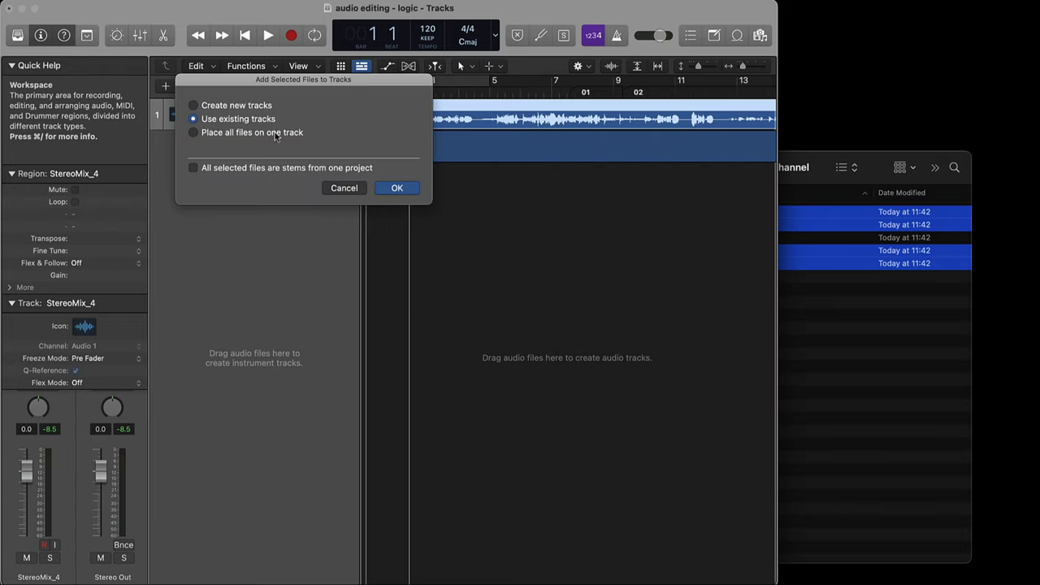
click(244, 108)
click(389, 194)
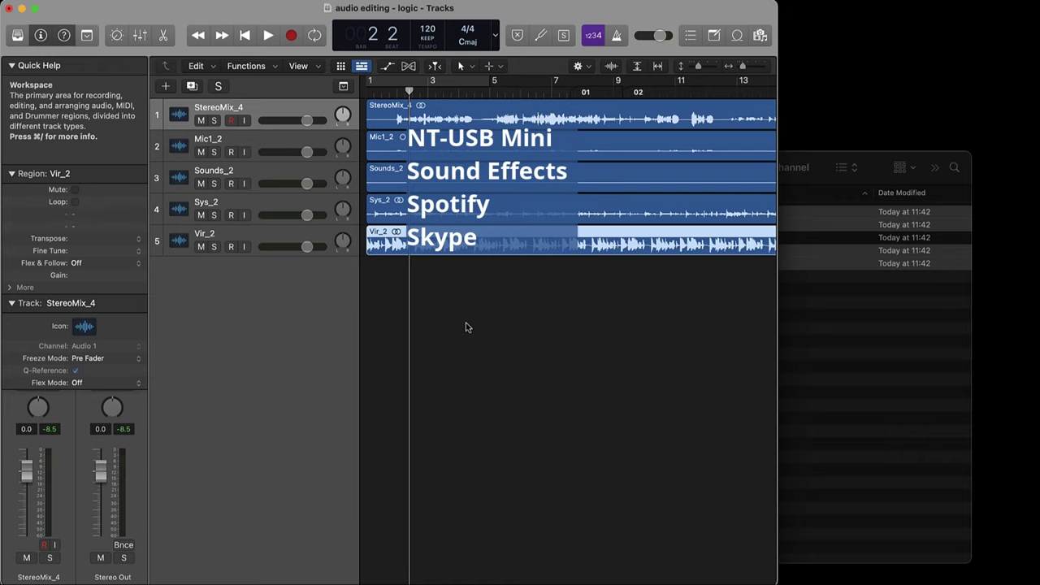
scroll(461, 322, right, 10)
scroll(461, 322, right, 4)
scroll(463, 319, left, 15)
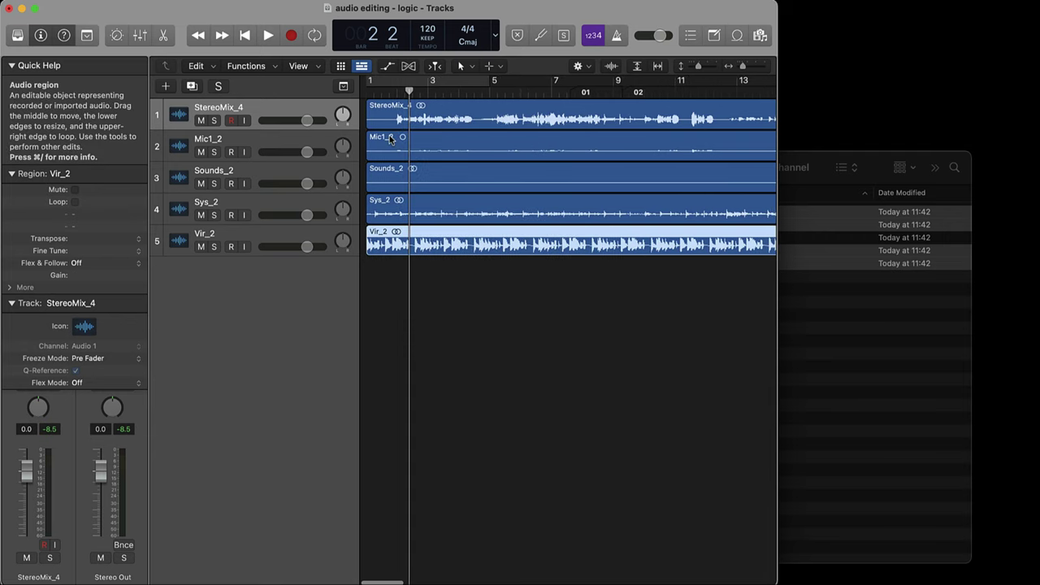